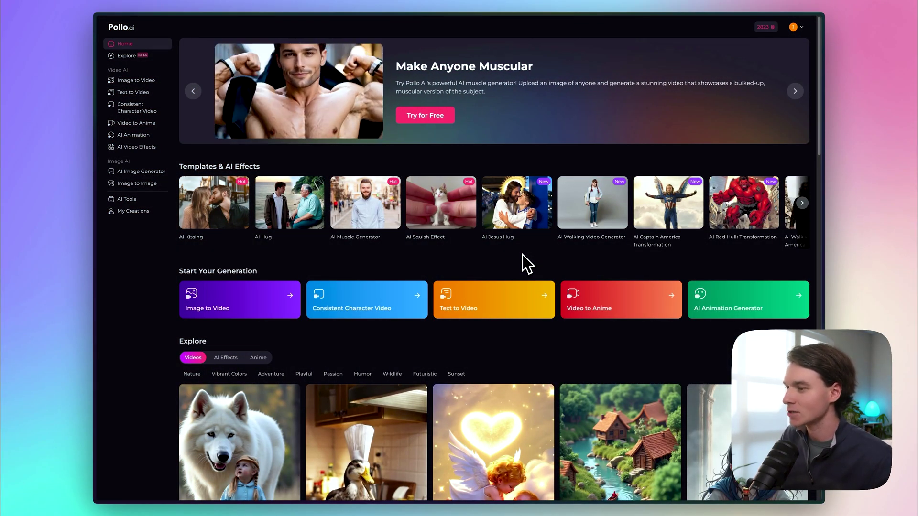
Scroll down through the Explore gallery of trending community videos and back up.
scroll(523, 255, "down", 5)
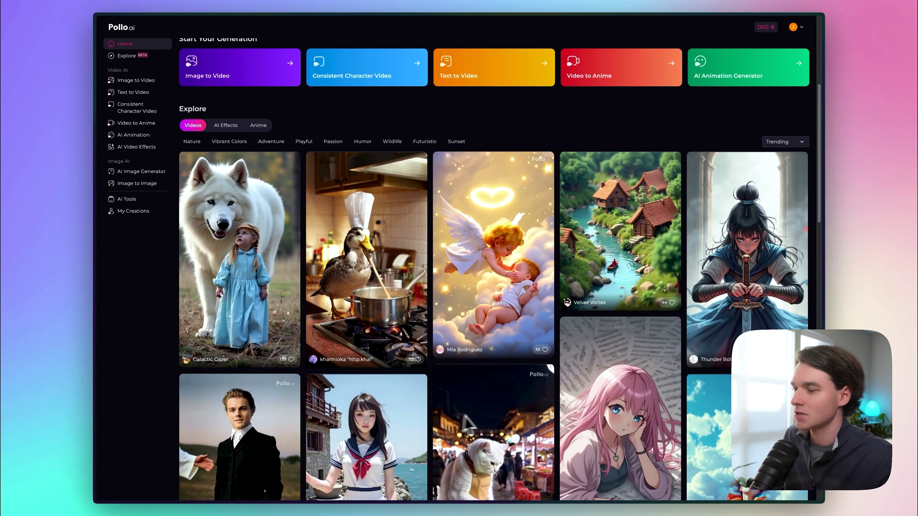
scroll(479, 415, "down", 1)
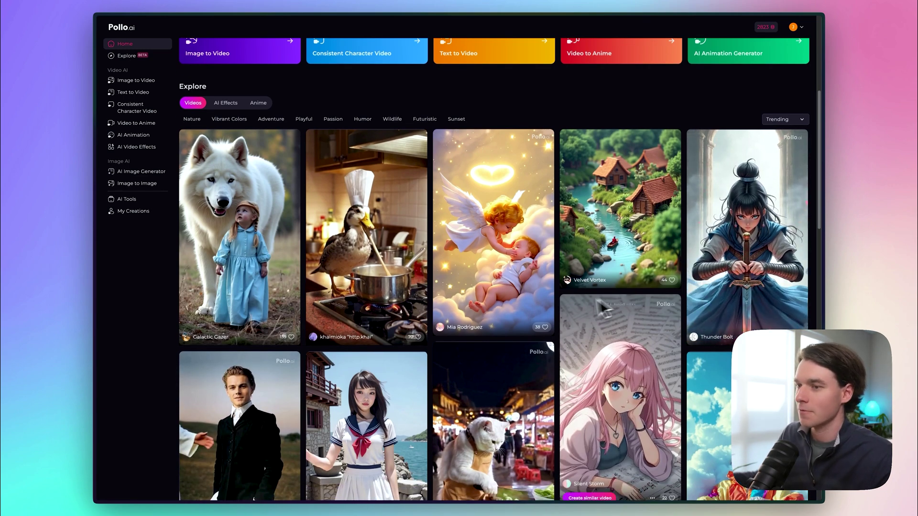
scroll(565, 317, "up", 5)
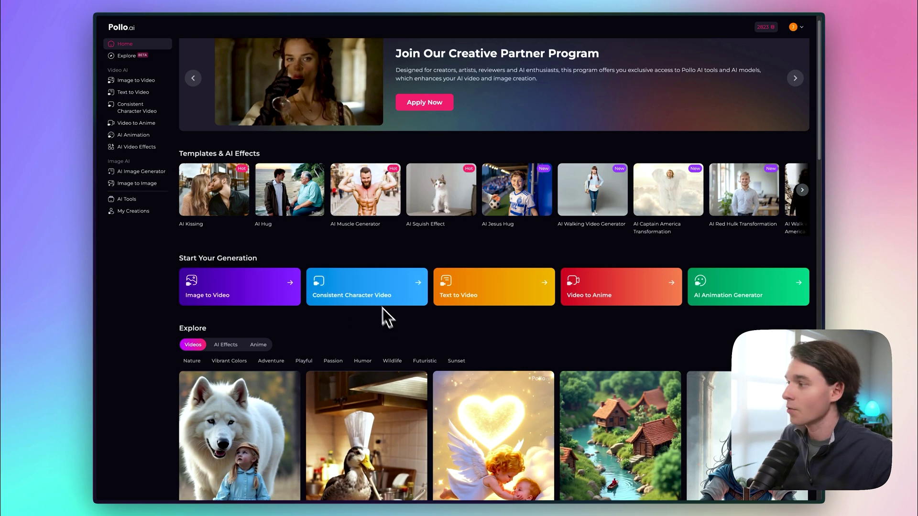
Open the AI Animation Generator, look over its styles without changing them, and browse the feed.
left_click(142, 137)
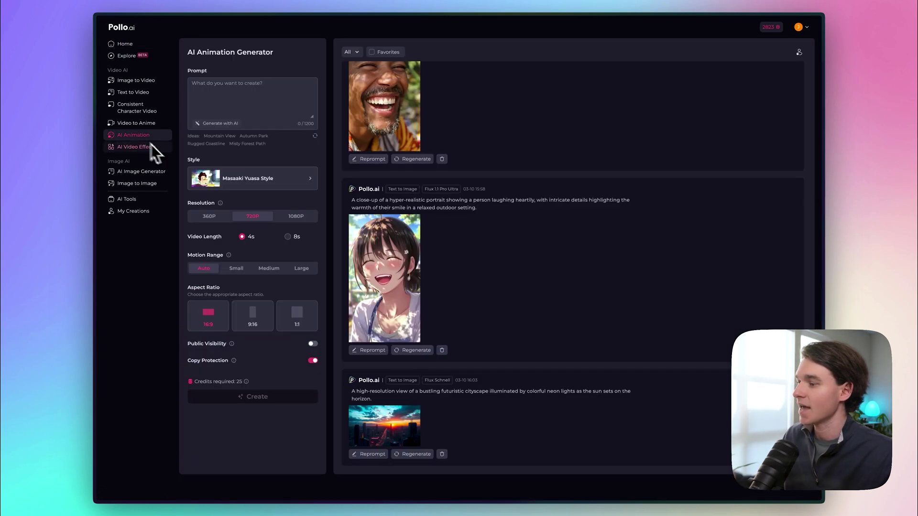
left_click(246, 191)
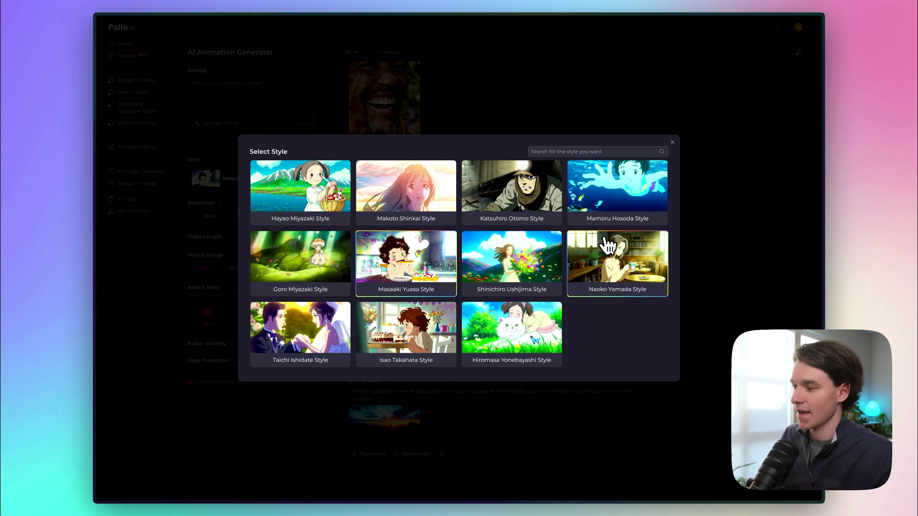
key("Escape")
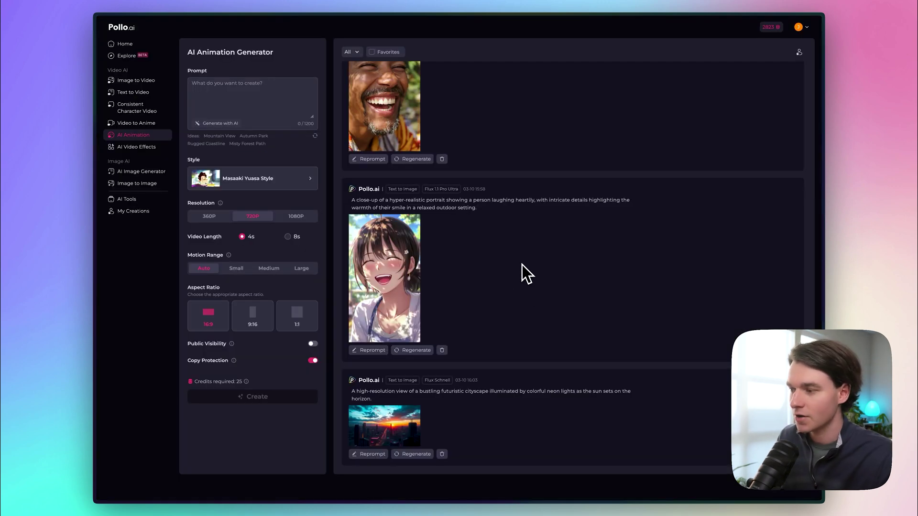
scroll(522, 384, "up", 6)
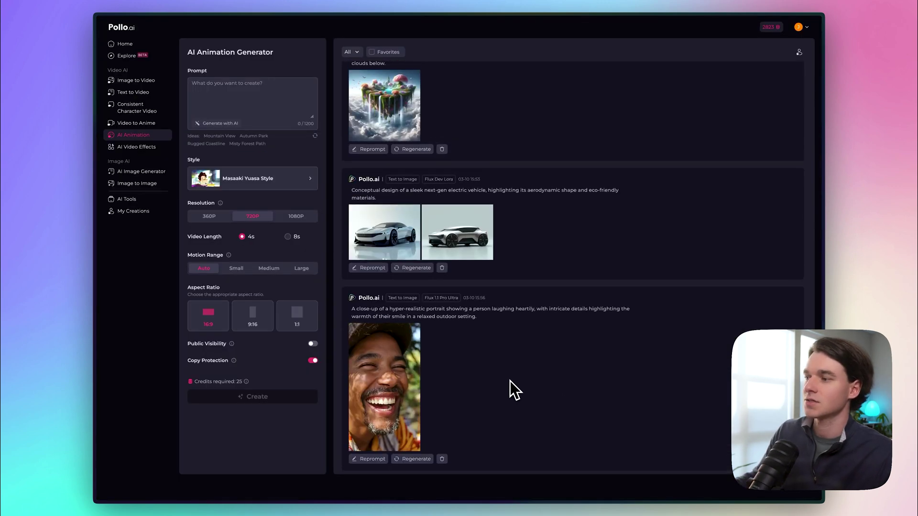
scroll(510, 381, "down", 4)
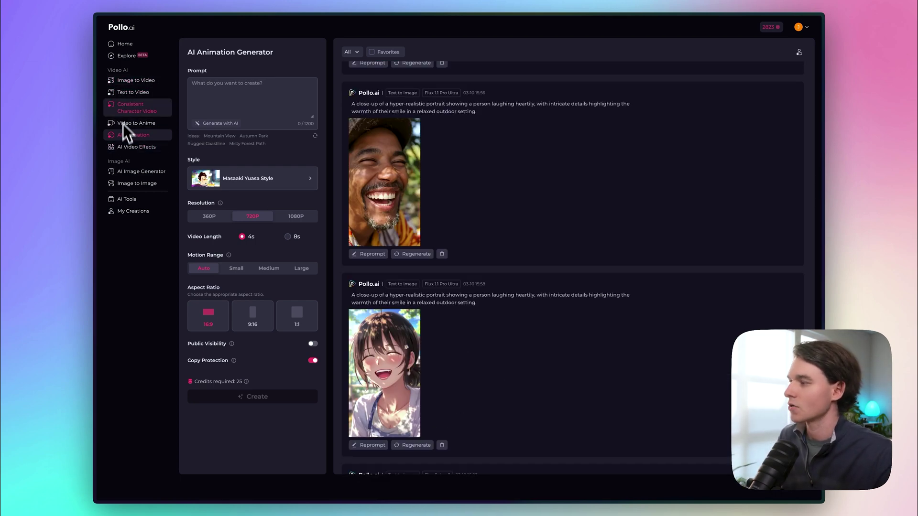
scroll(442, 309, "down", 2)
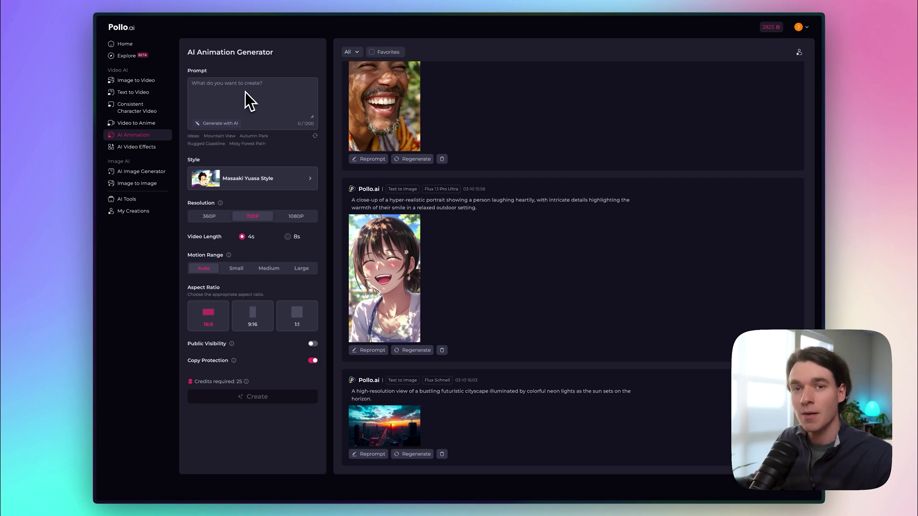
Describe a hand-drawn fantasy world with floating islands and mystical creatures to get prompt suggestions.
left_click(227, 127)
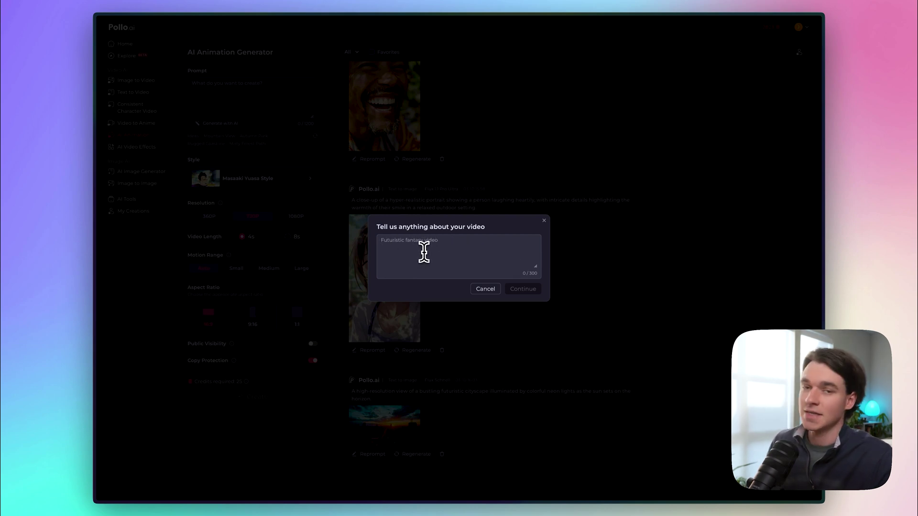
type("Hand-drawn fantasy world with floating islands and mystical creatures")
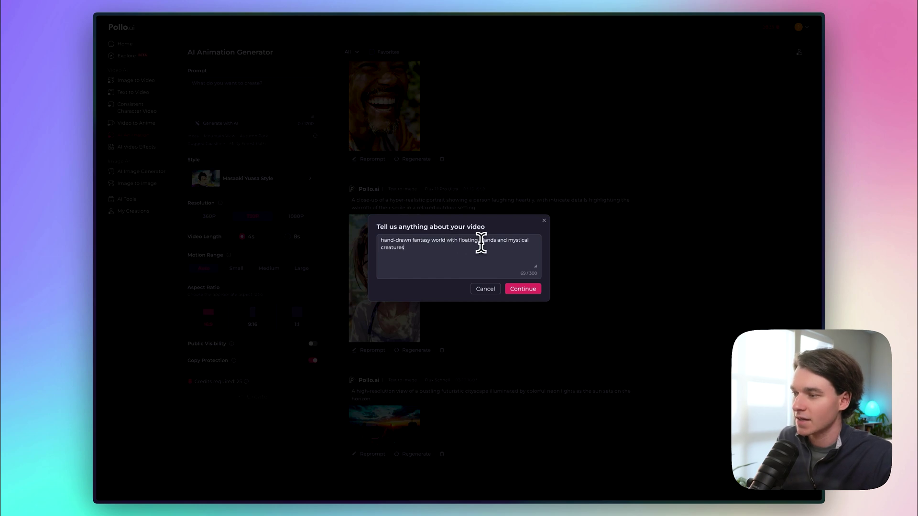
left_click(533, 293)
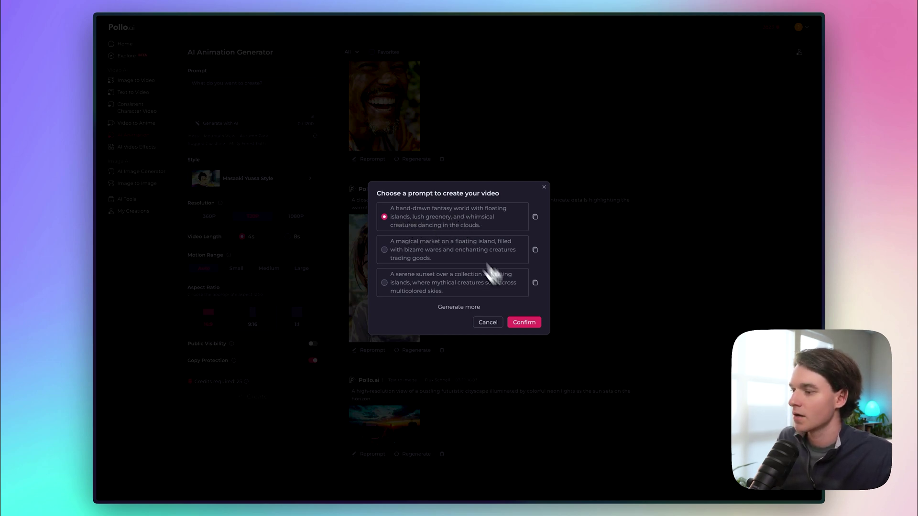
Accept the first floating-islands prompt suggestion and switch the style to Hayao Miyazaki Style.
left_click(525, 322)
left_click(297, 181)
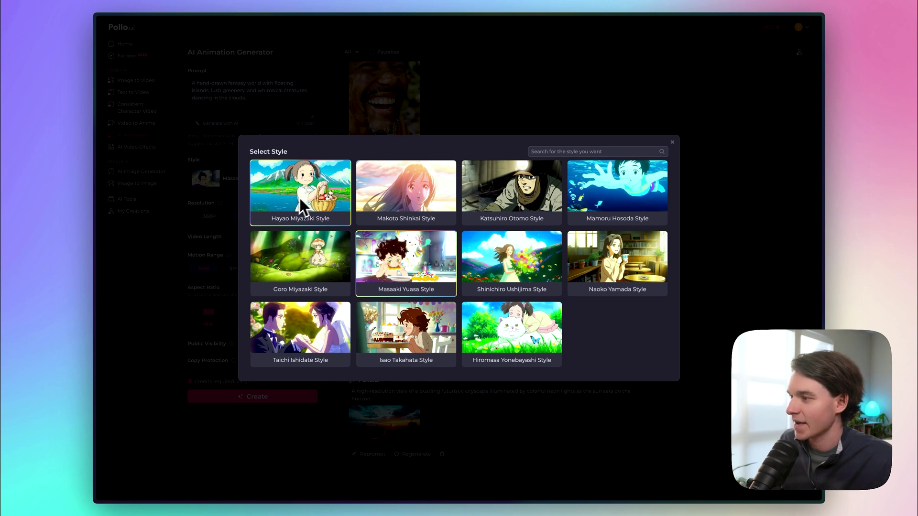
left_click(306, 199)
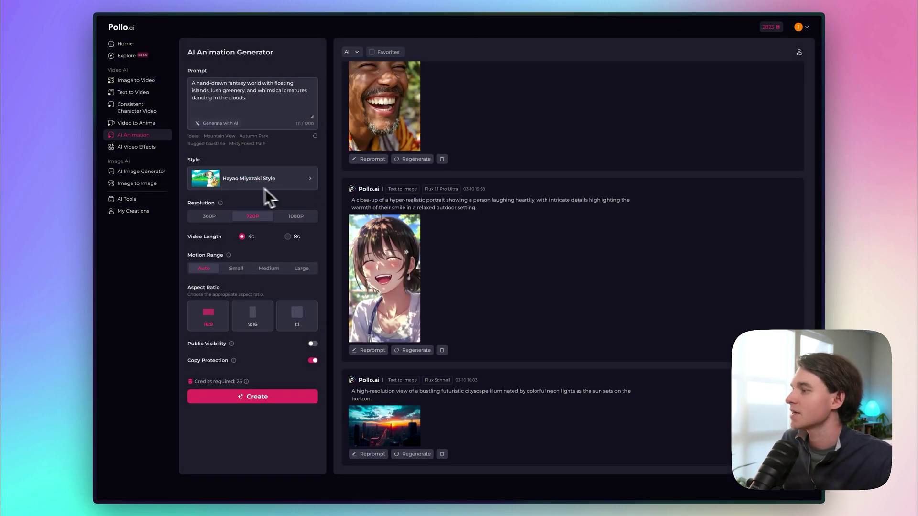
Compare credits across 1080P, 720P and 360P resolutions, settling on 1080P at 50 credits.
left_click(238, 269)
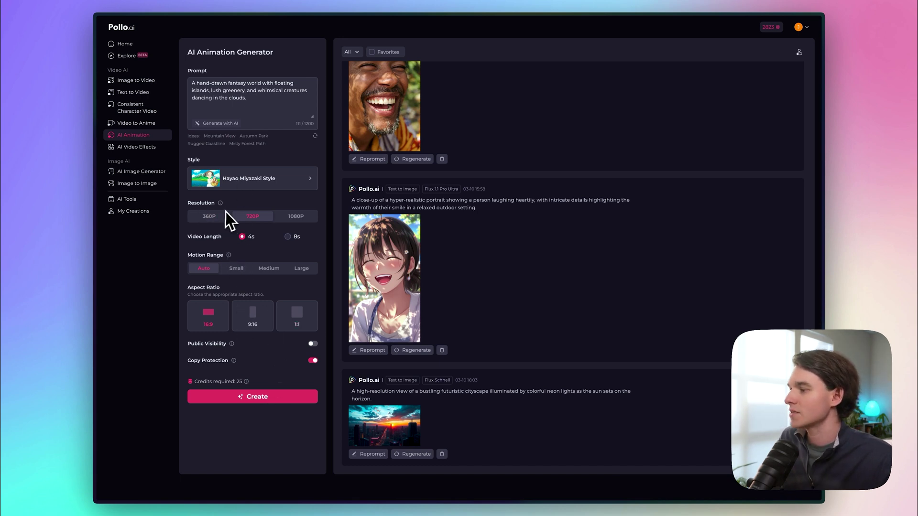
left_click(289, 218)
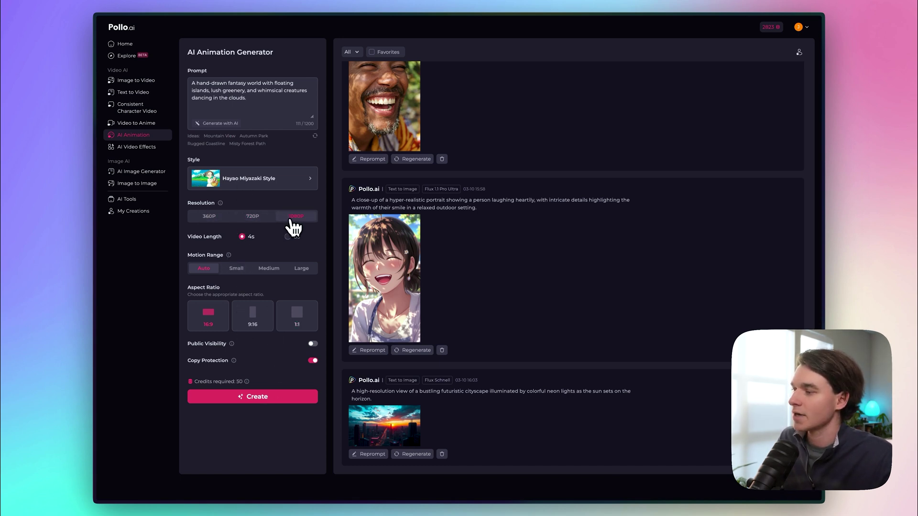
left_click(265, 219)
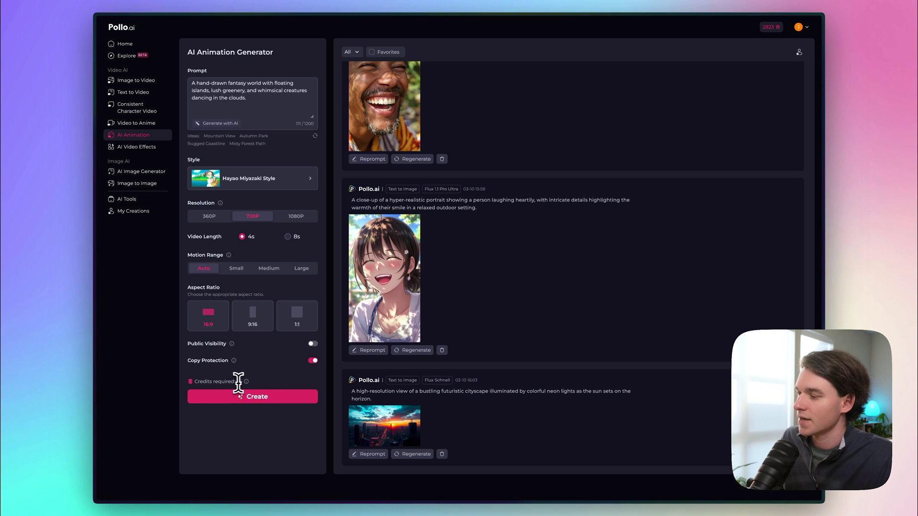
left_click(295, 218)
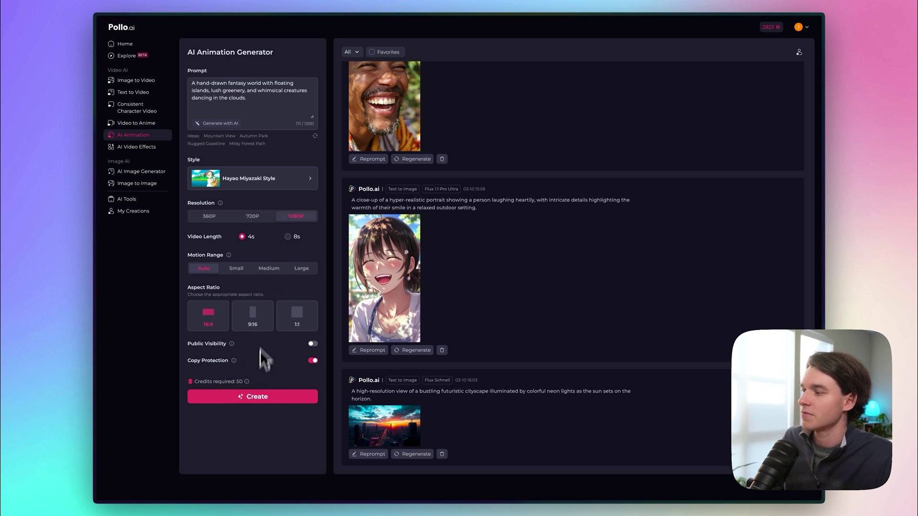
left_click(253, 219)
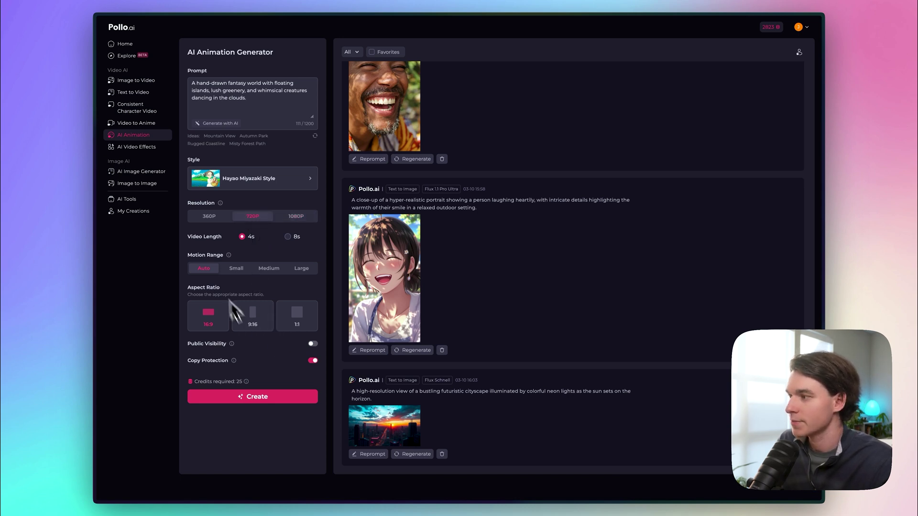
left_click(204, 217)
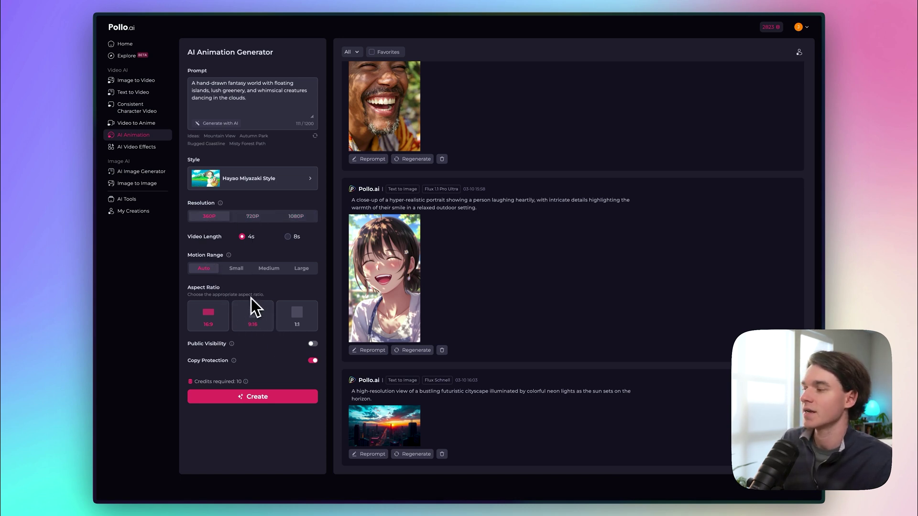
left_click(287, 218)
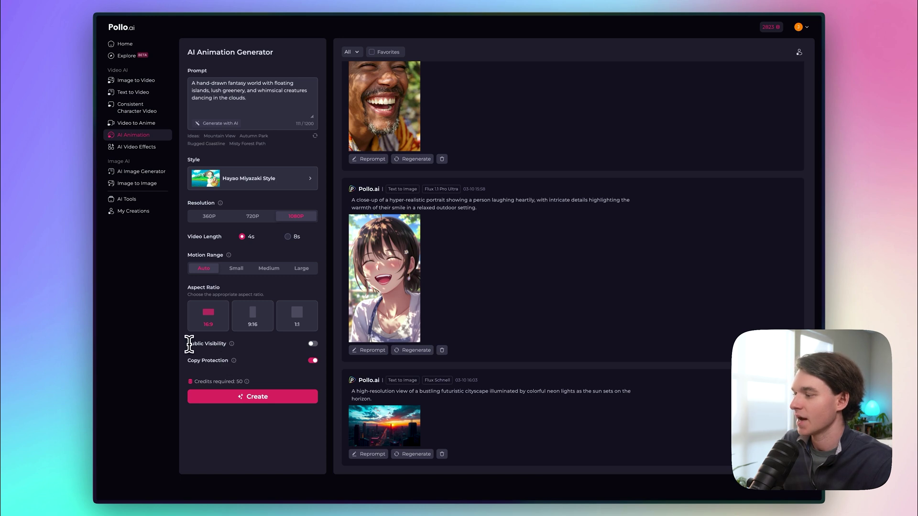
Adjust the visibility settings, leaving public visibility off and copy protection on.
left_click_drag(186, 341, 221, 341)
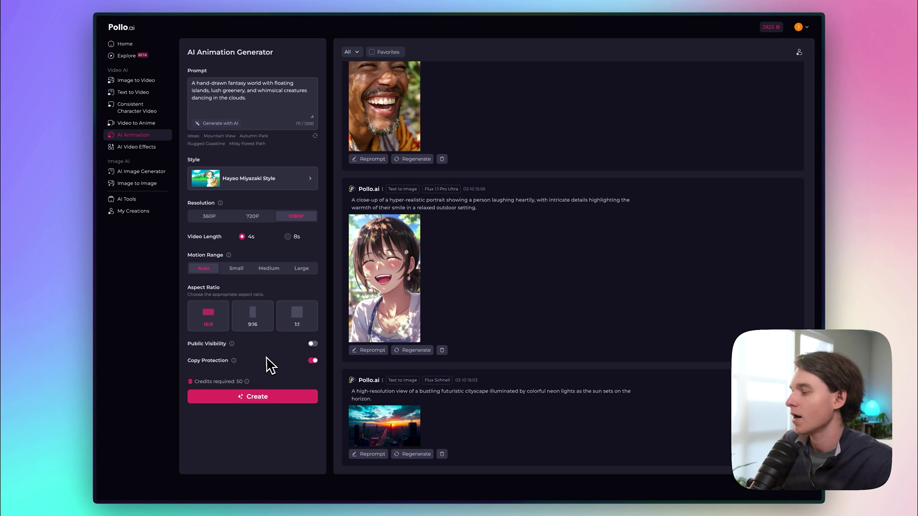
left_click(313, 344)
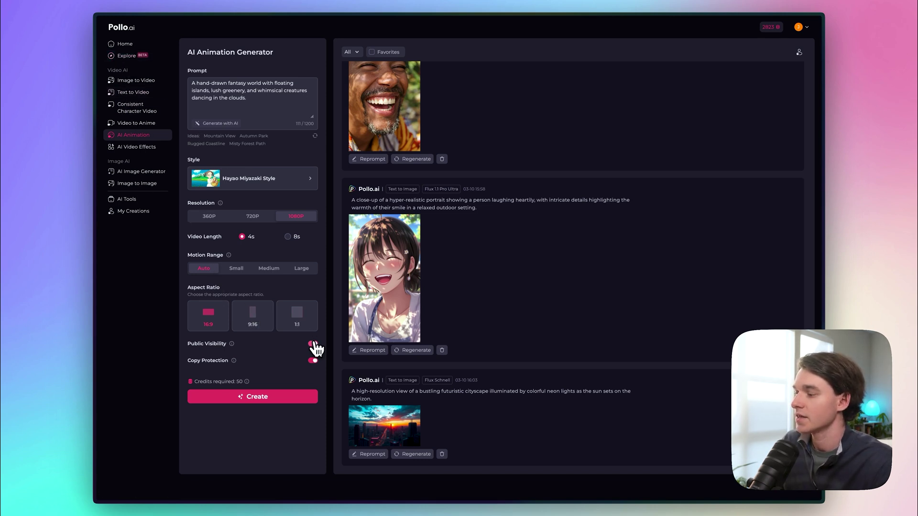
mouse_move(234, 362)
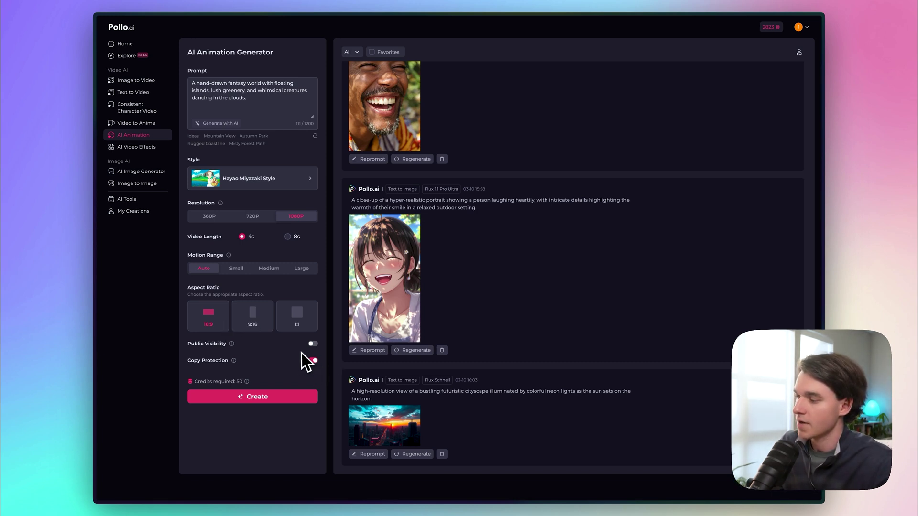
left_click(313, 344)
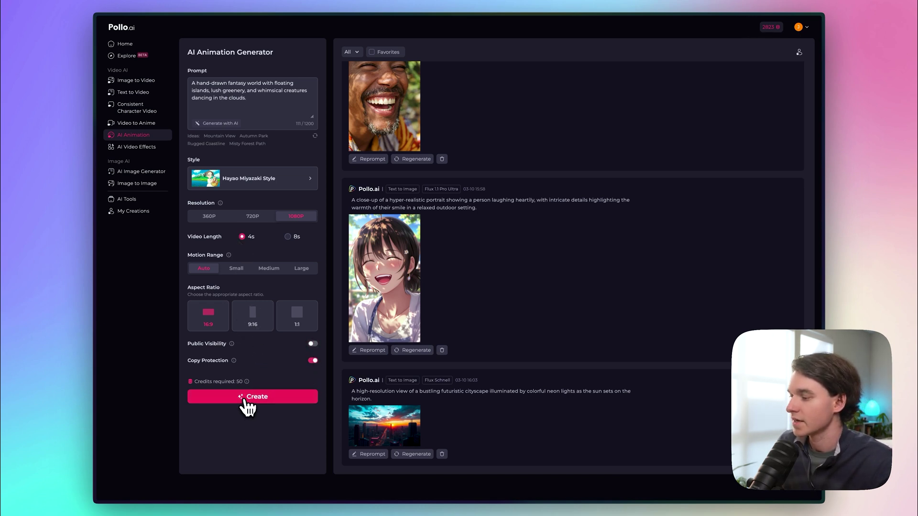
Start generating the floating-islands animation, then clear the prompt box.
left_click(246, 401)
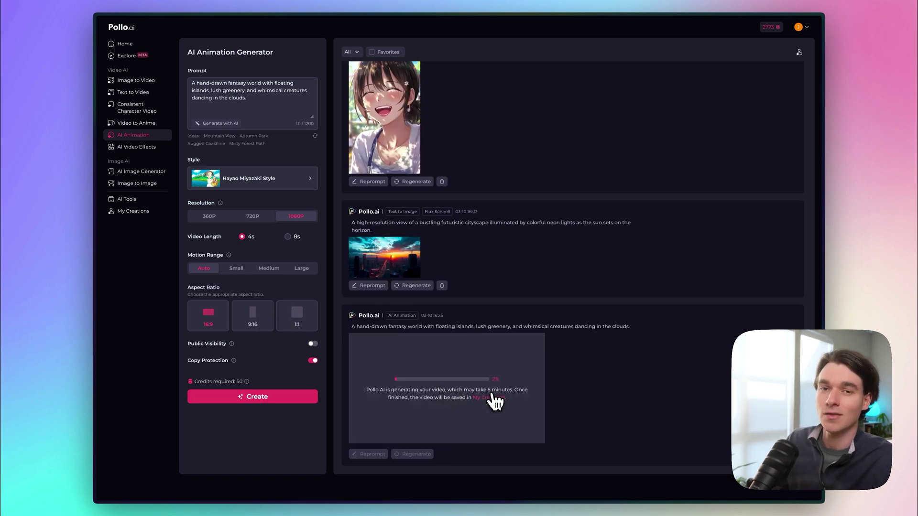
triple_click(264, 101)
key("BackSpace")
Switch the animation style to Makoto Shinkai Style.
left_click(248, 186)
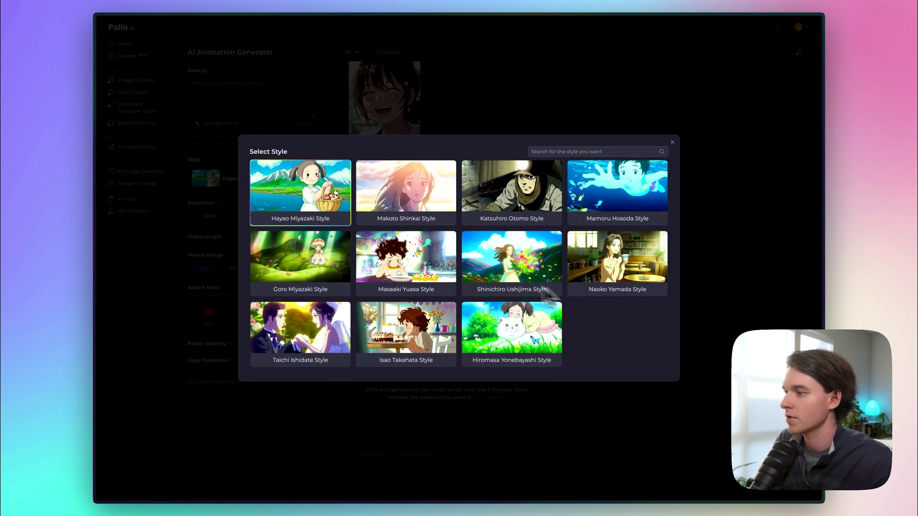
left_click(412, 209)
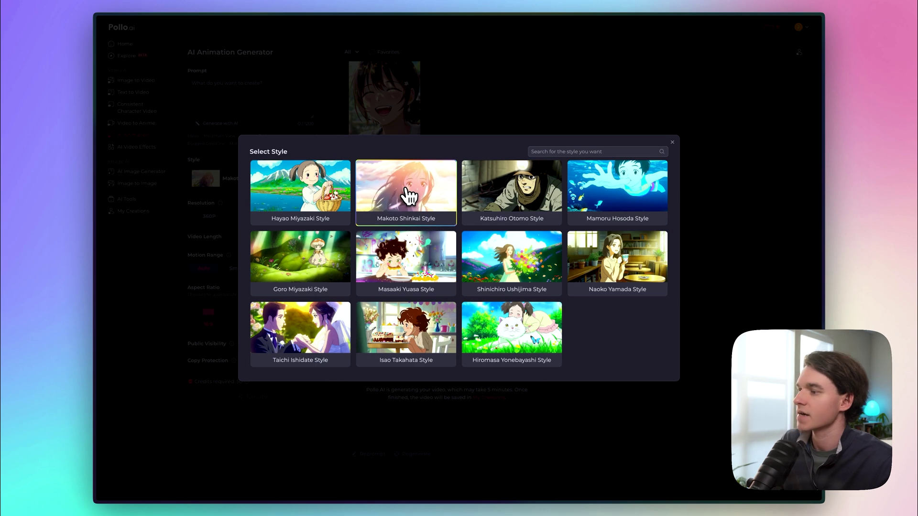
left_click(406, 196)
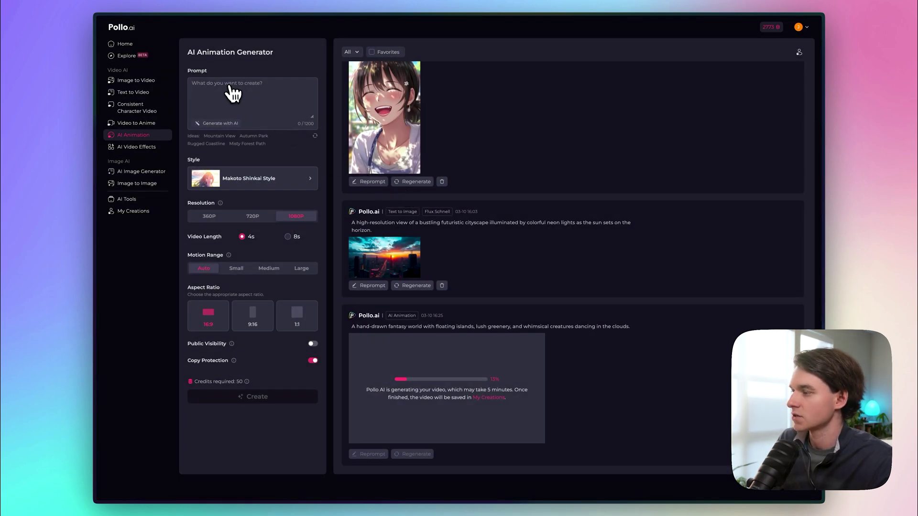
Create a sunset over a neon-lit city skyline animation from the first AI-suggested prompt.
left_click(230, 126)
type("Sunset over a neon-lit cit")
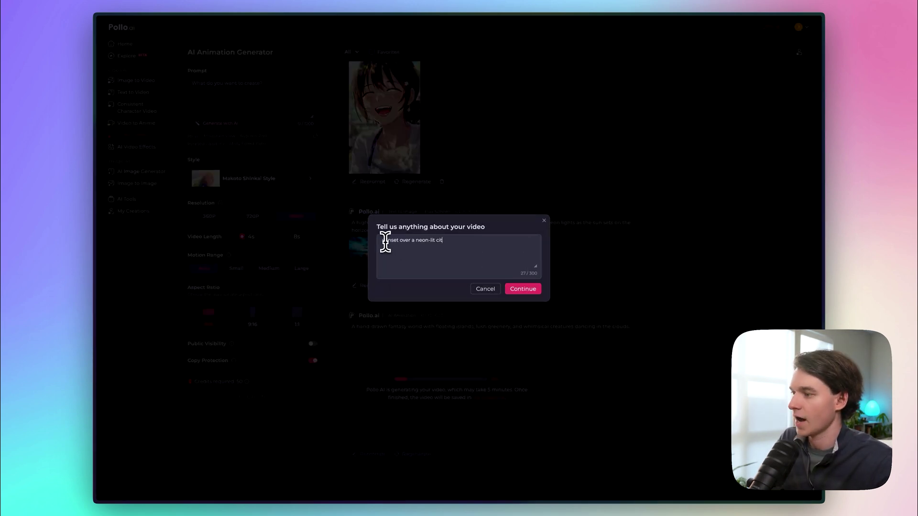
key("Delete")
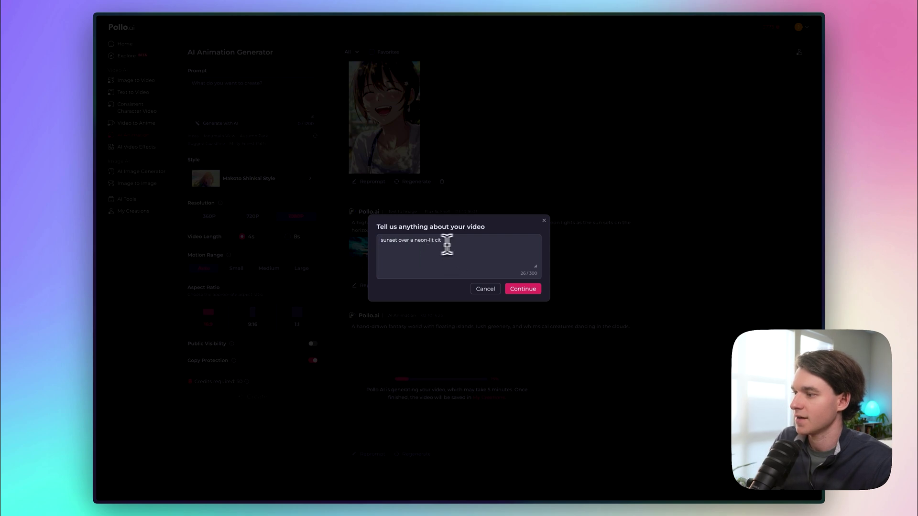
left_click(526, 292)
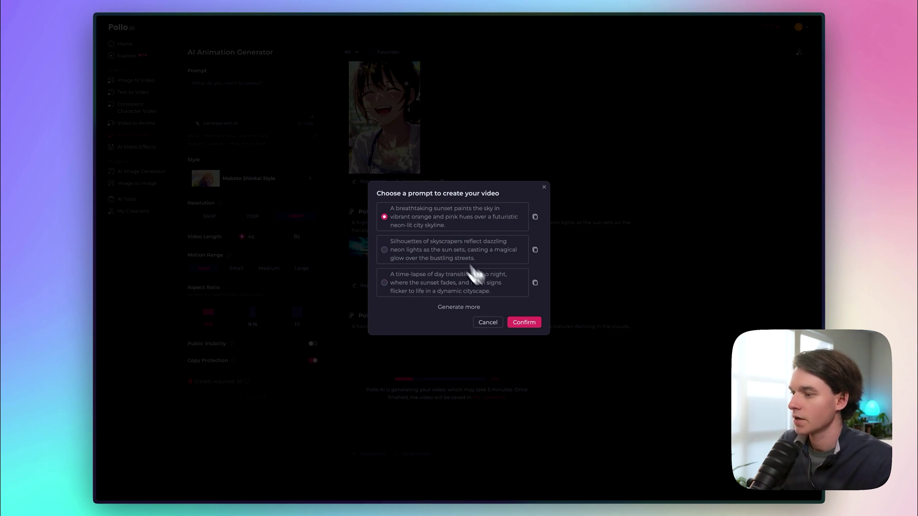
left_click(524, 323)
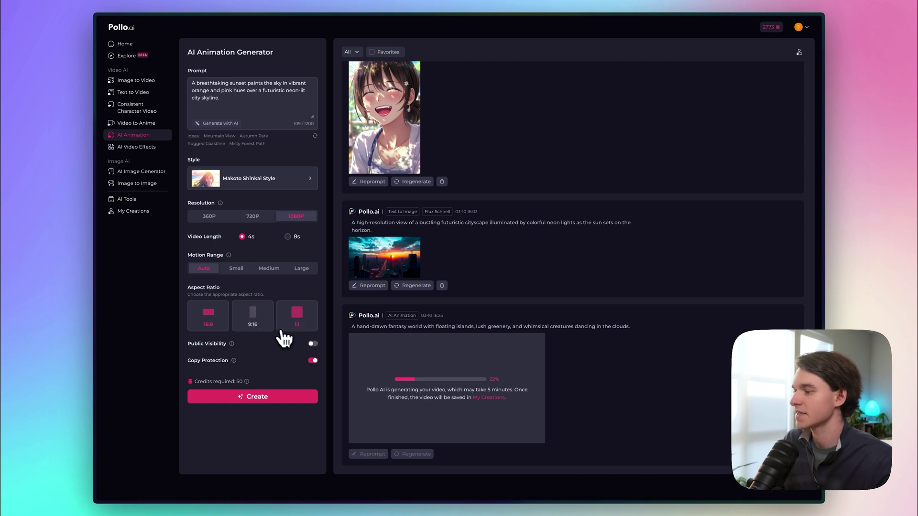
left_click(271, 406)
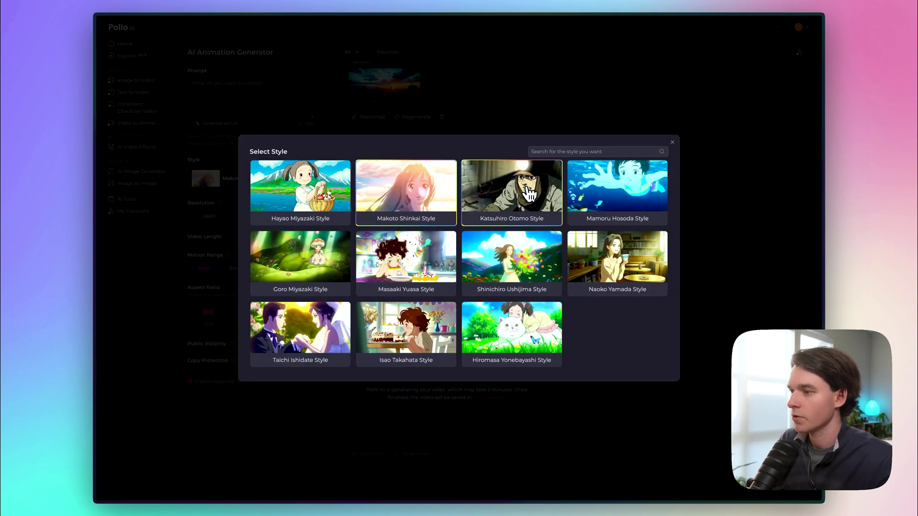
Switch to Katsuhiro Otomo Style and create a city-chase animation from the suggested prompt.
left_click(512, 205)
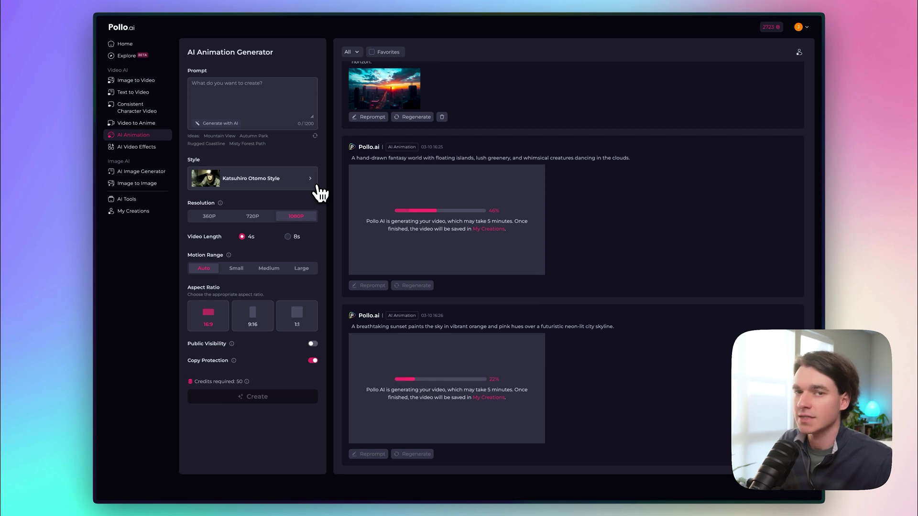
left_click(237, 120)
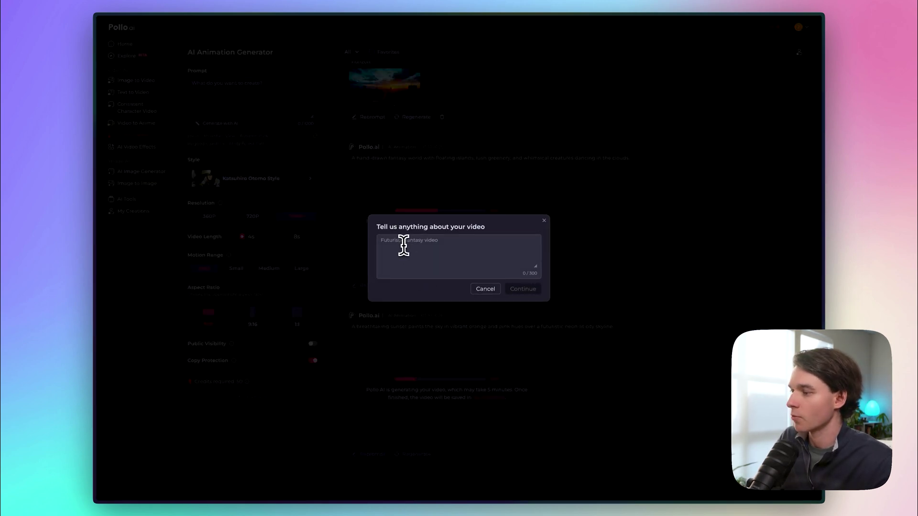
type("A man in a high-speed chase through a futuristic city")
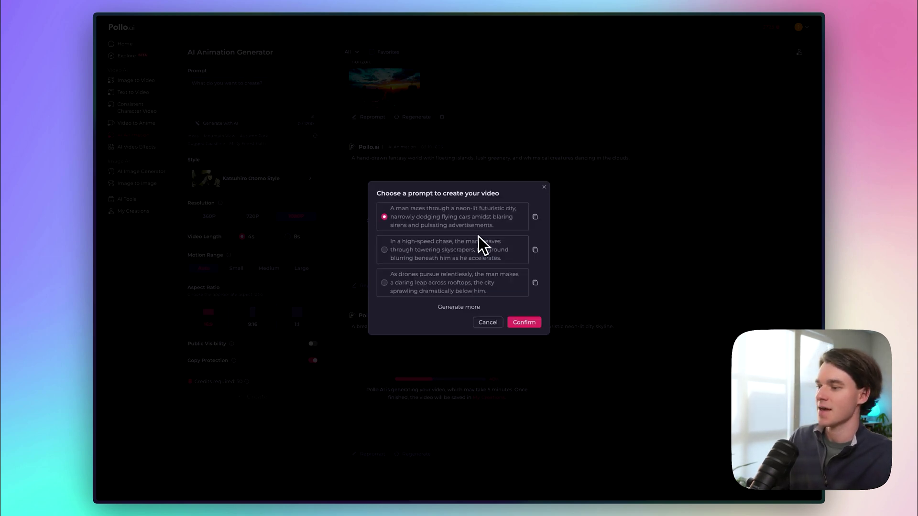
left_click(530, 323)
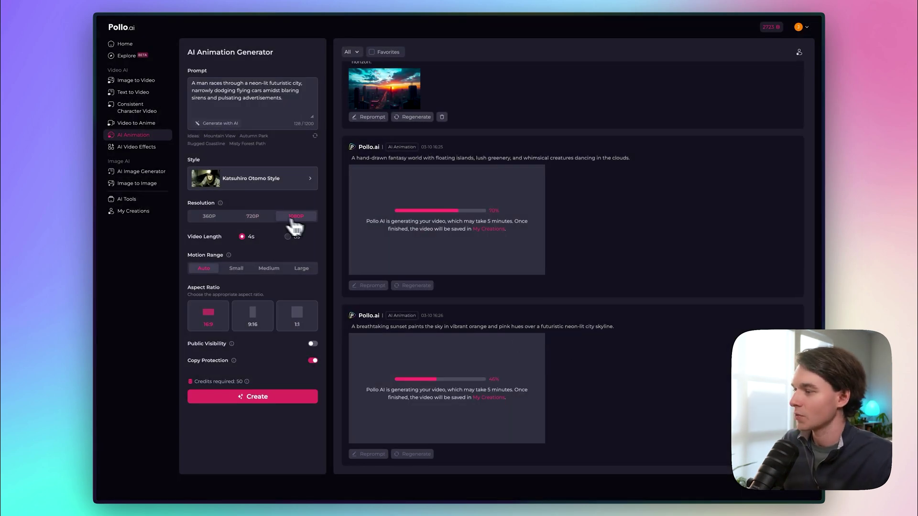
mouse_move(247, 382)
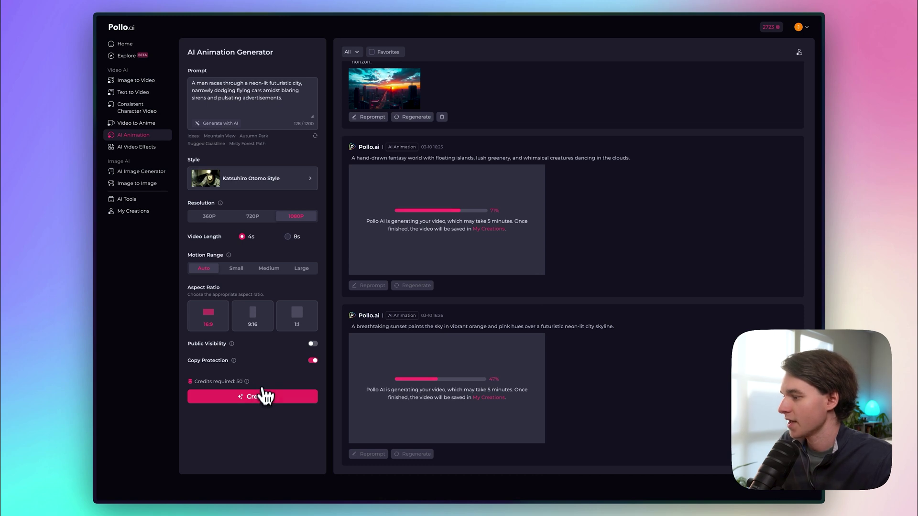
left_click(258, 405)
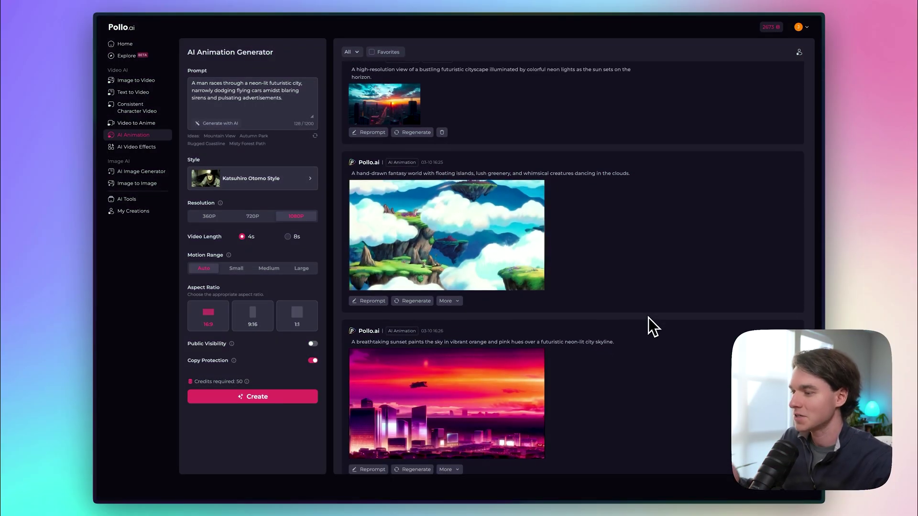
Scroll down to the finished floating-islands and neon-sunset animations.
scroll(661, 312, "down", 1)
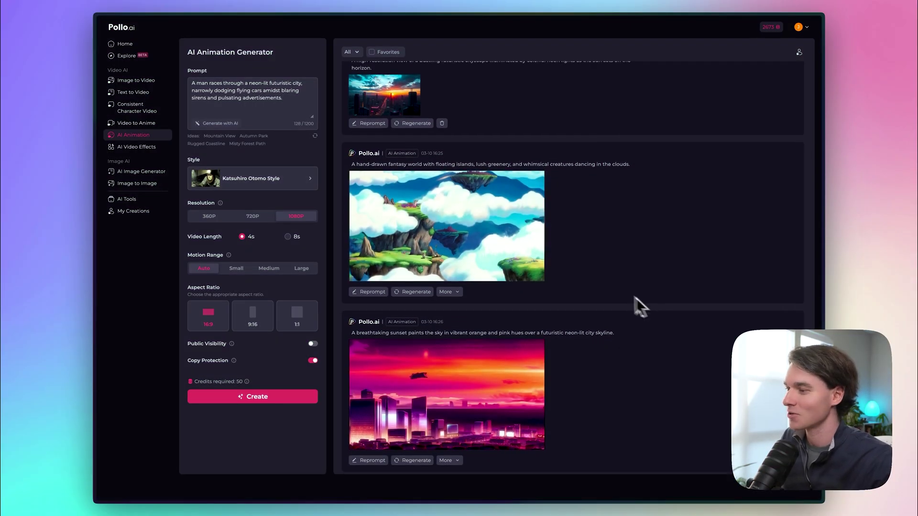
Open the floating-islands clip to see its prompt and Hayao Miyazaki, 1080P, 4s, 16:9 settings.
mouse_move(510, 230)
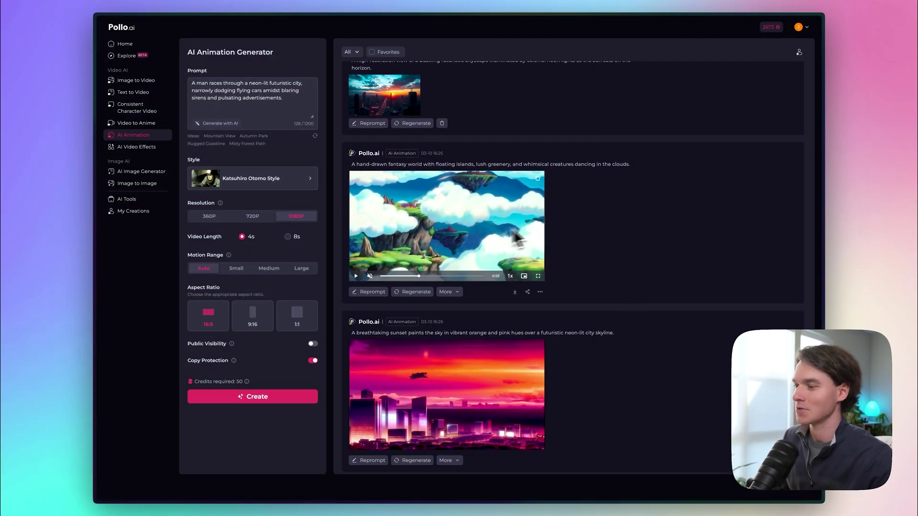
left_click(426, 231)
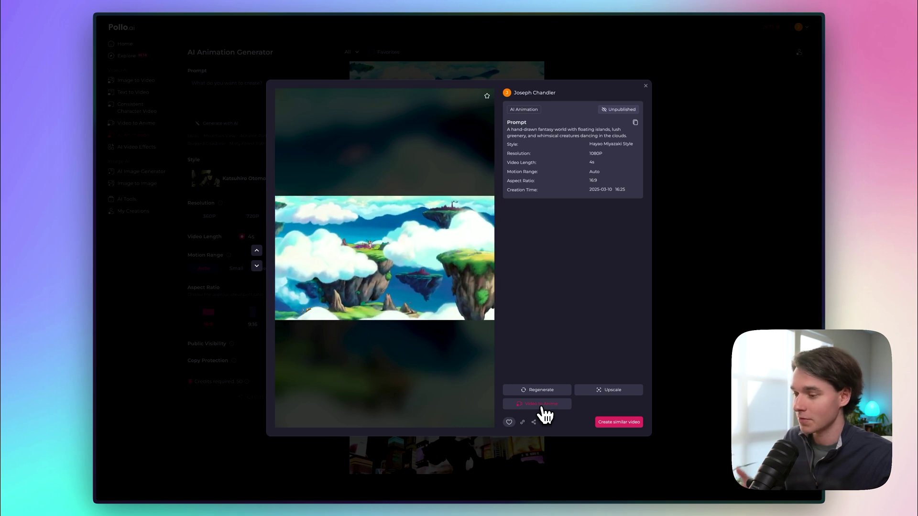
Favorite the floating-islands video, copy its link and view the sharing options.
left_click(510, 424)
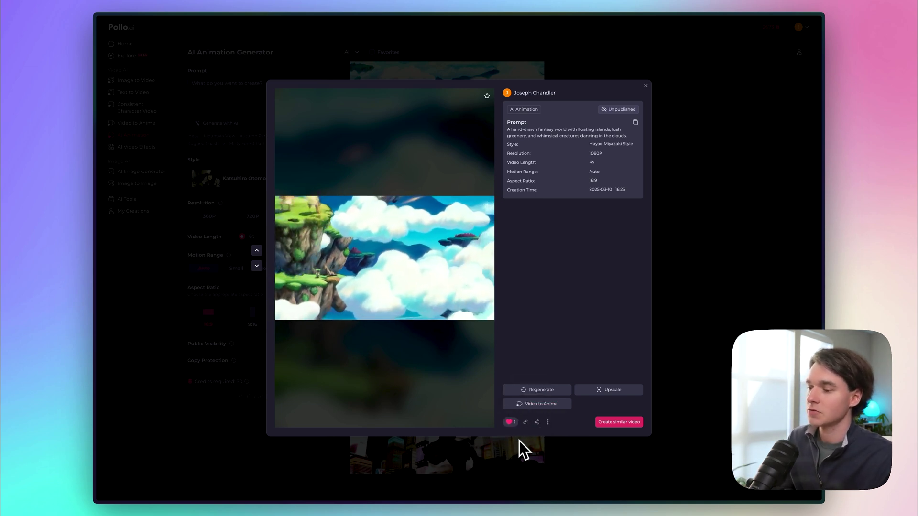
left_click(526, 424)
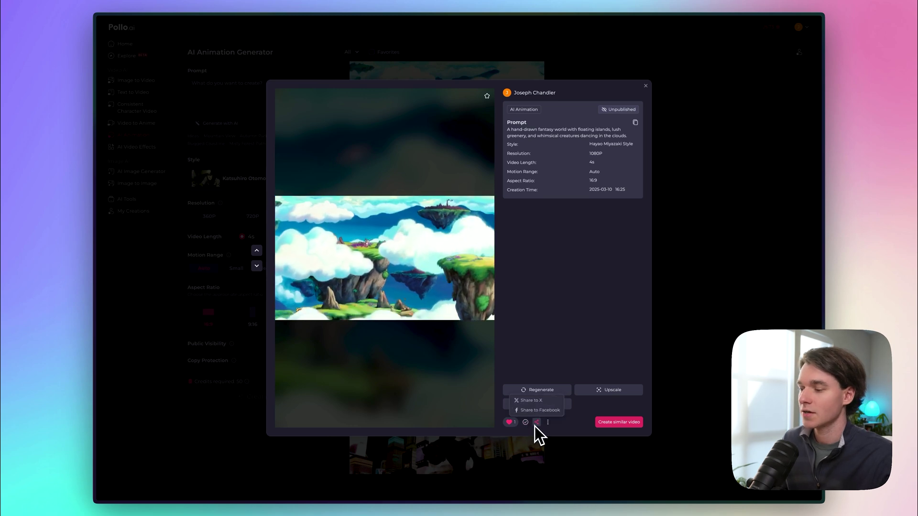
left_click(536, 422)
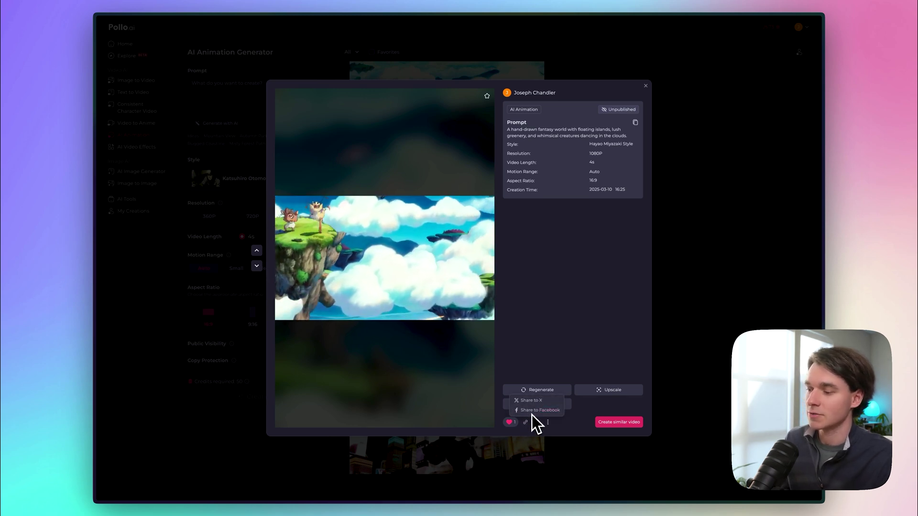
Download the floating-islands video without a watermark, then close its details.
left_click(548, 423)
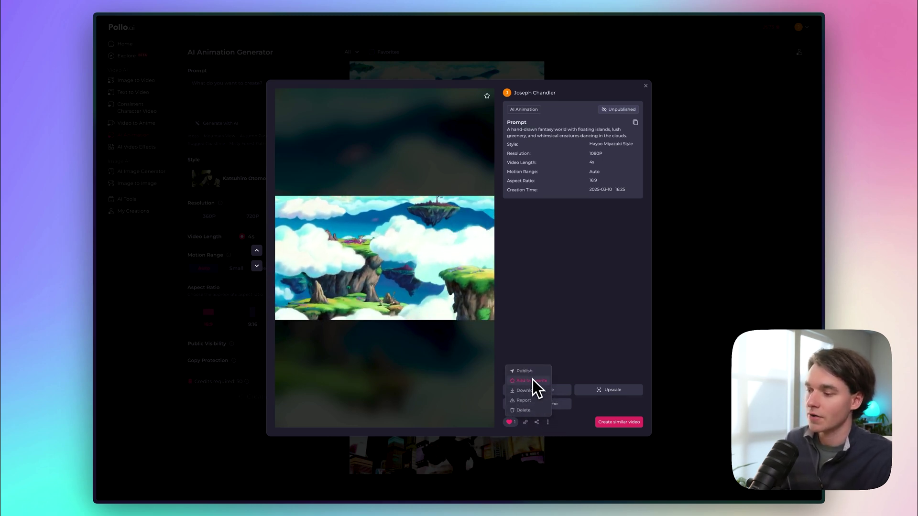
mouse_move(529, 392)
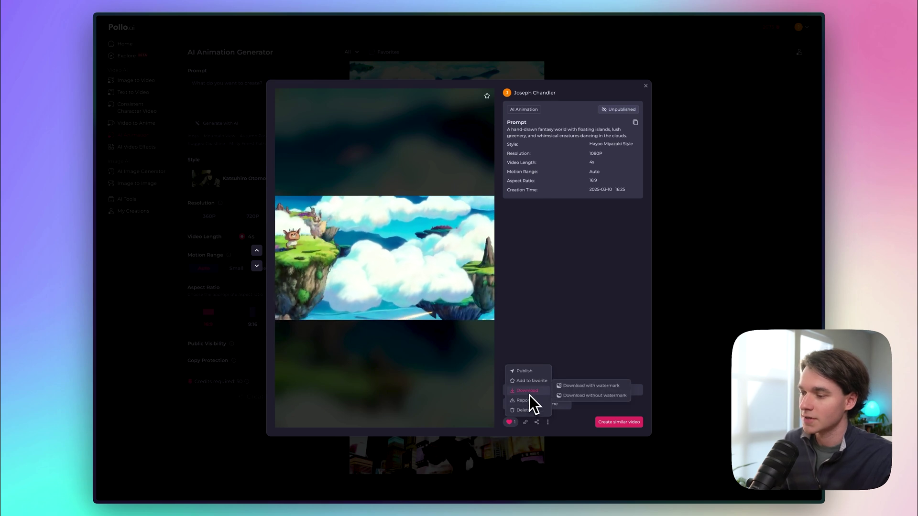
left_click(570, 397)
left_click(548, 423)
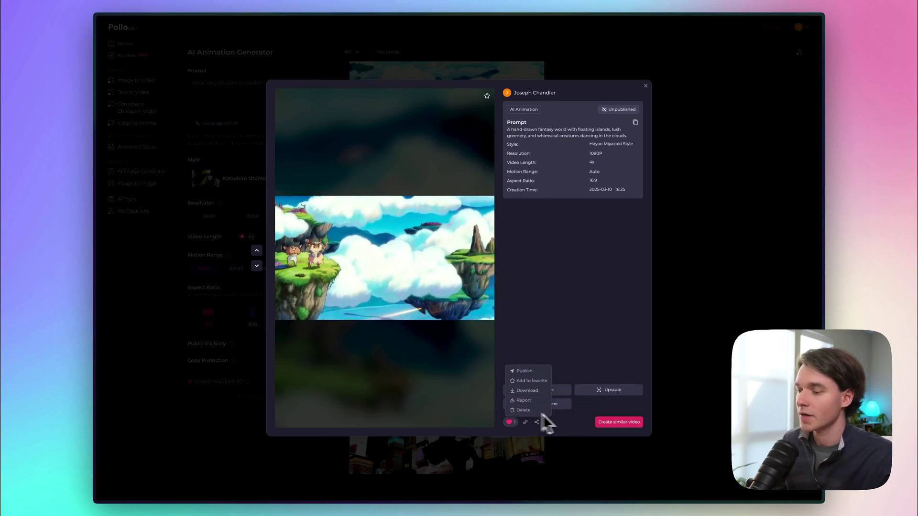
left_click(550, 424)
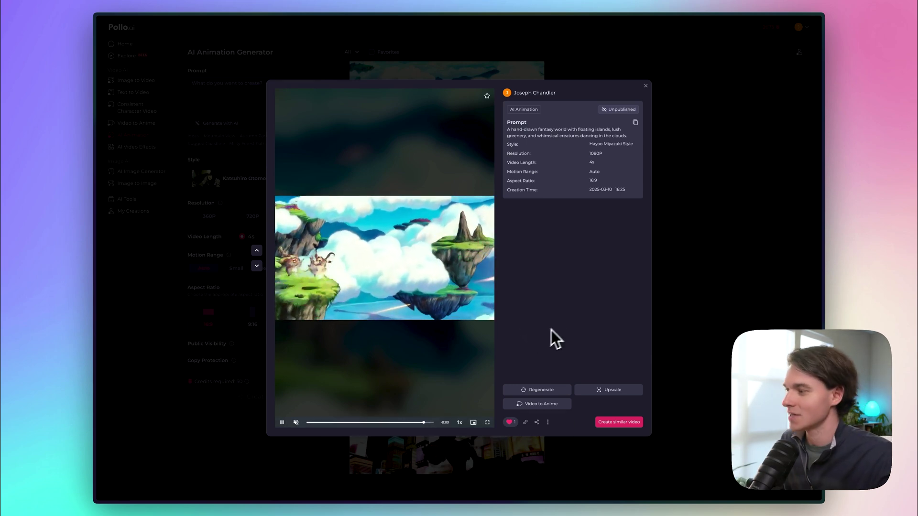
key("Escape")
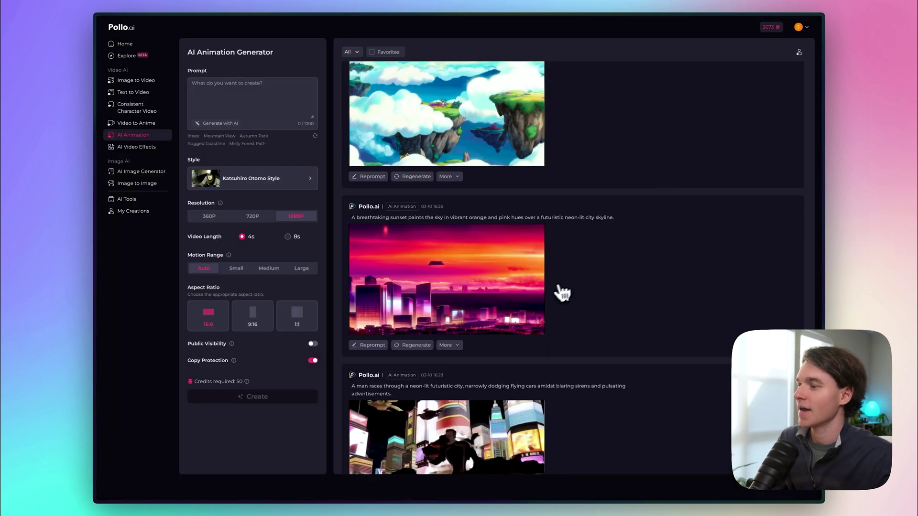
left_click(431, 286)
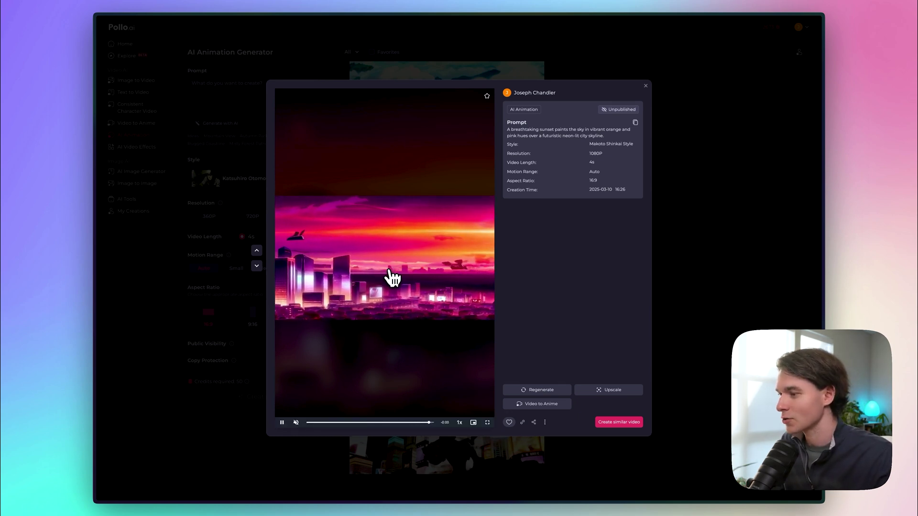
left_click_drag(569, 129, 545, 145)
left_click(531, 138)
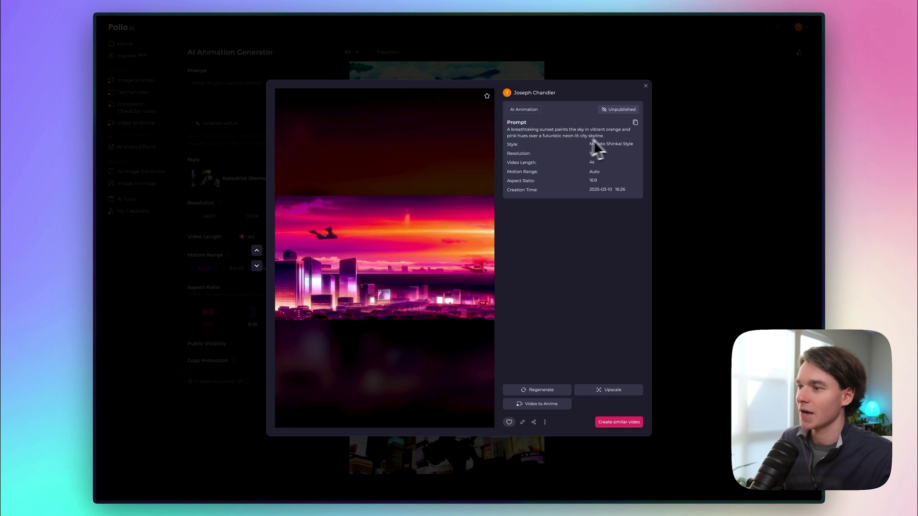
left_click_drag(601, 146, 506, 123)
left_click(506, 123)
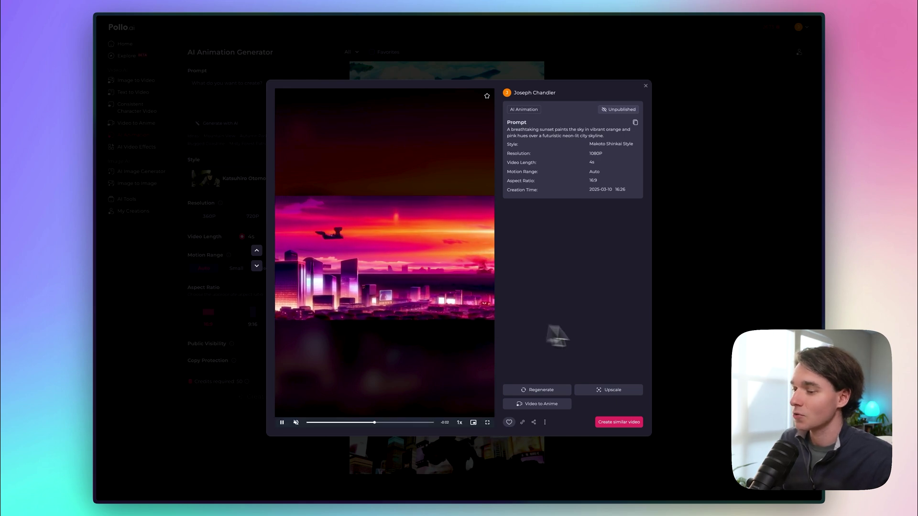
left_click(670, 344)
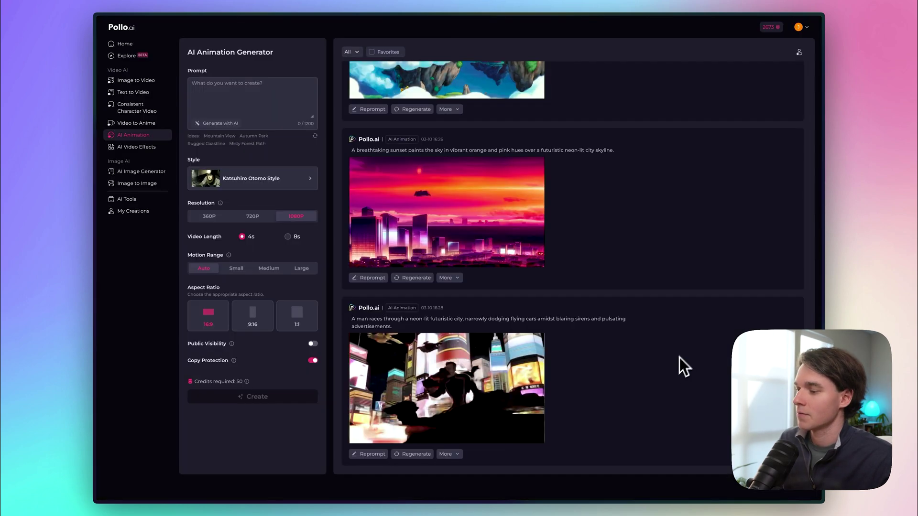
Review the running-man animation's detail view, then close it.
left_click(397, 390)
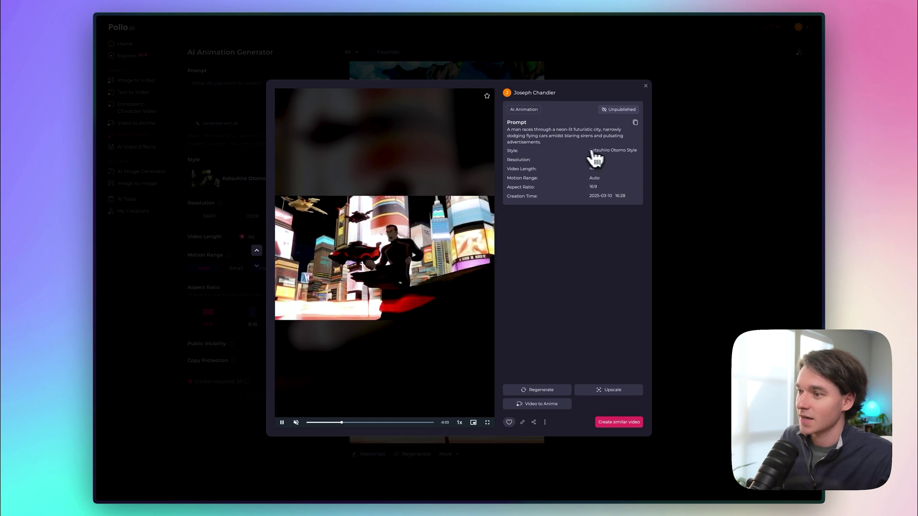
key("Escape")
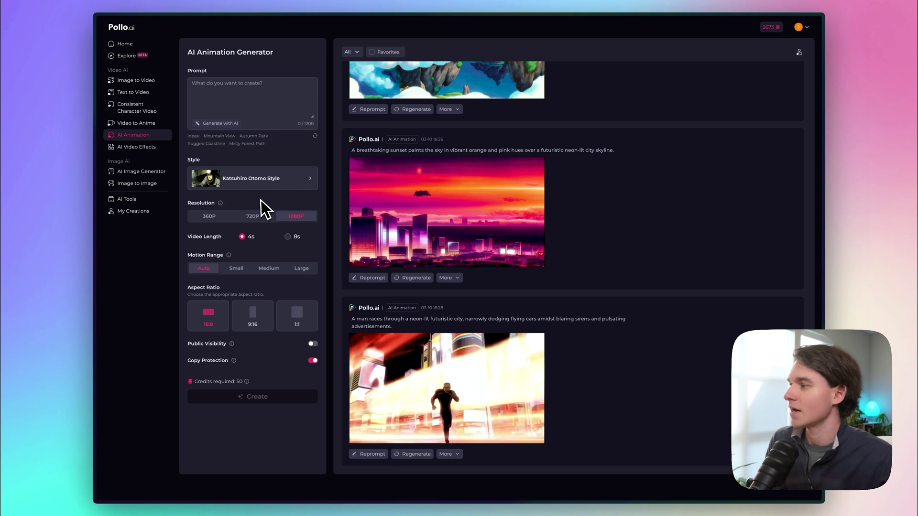
Generate a 1:1 Mamoru Hosoda Style animation from the AI-suggested sunlit-village prompt.
left_click(267, 187)
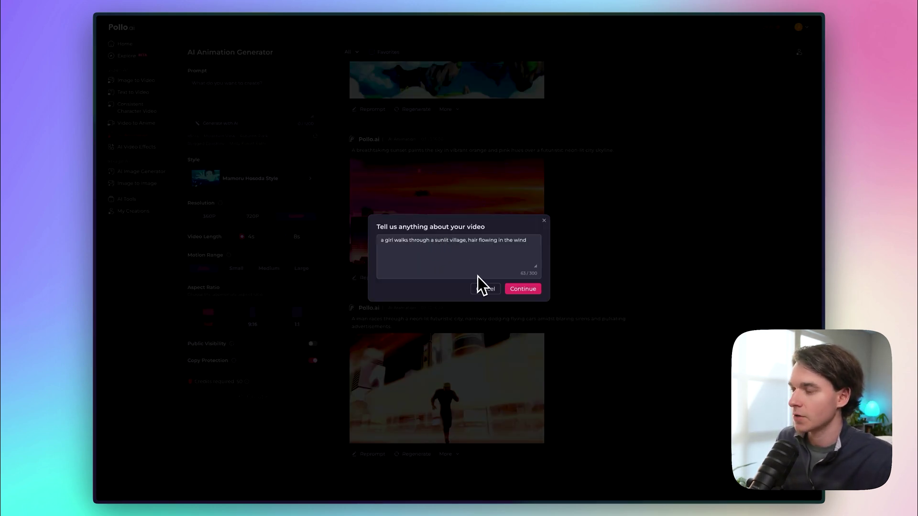
left_click(513, 288)
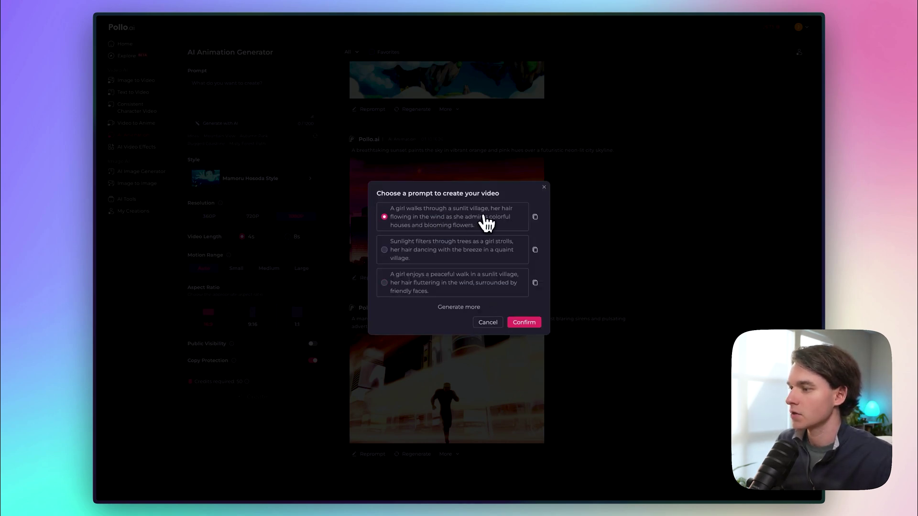
left_click(533, 320)
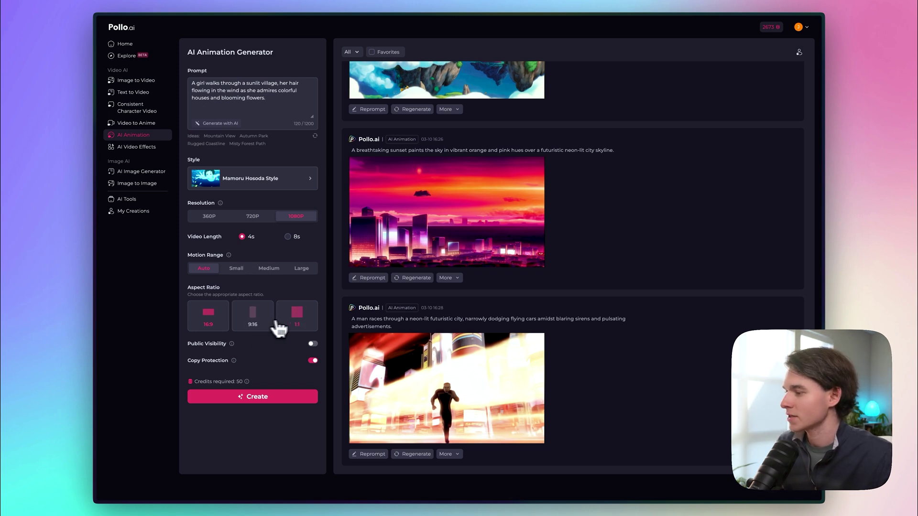
left_click(297, 320)
left_click(297, 321)
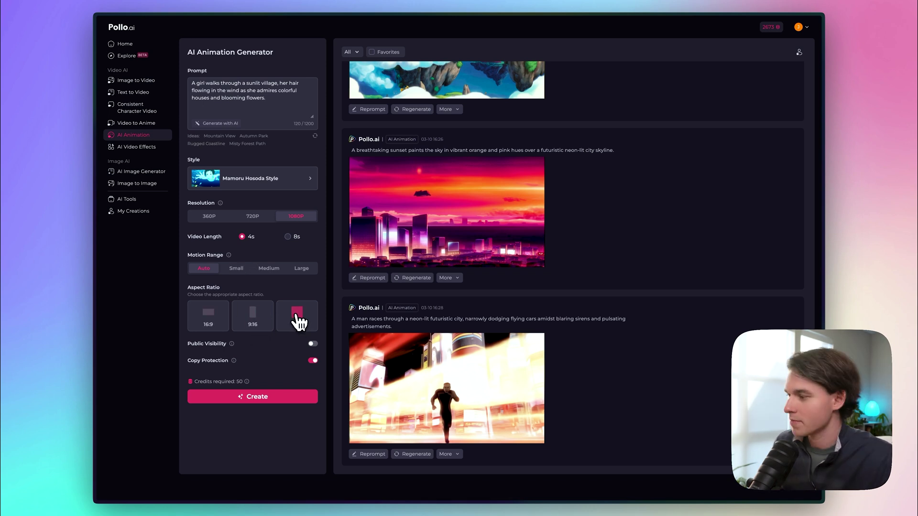
left_click(263, 407)
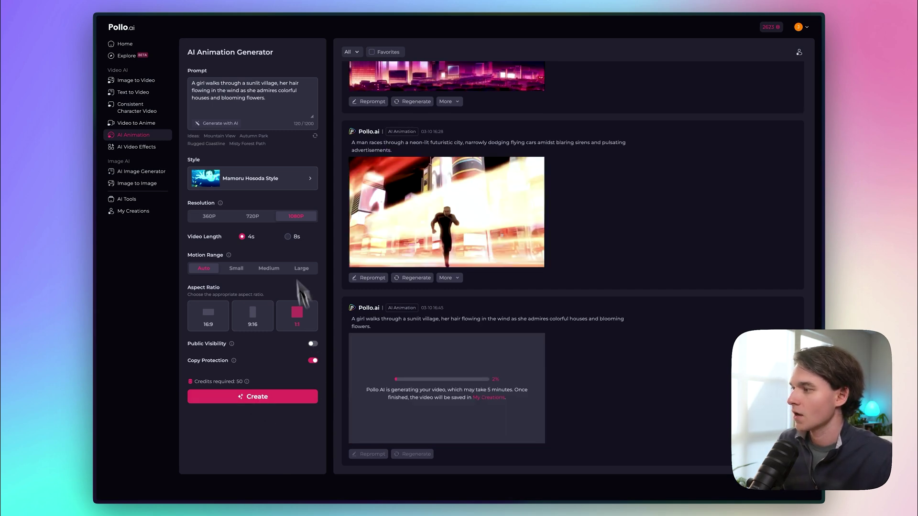
Generate a 9:16 Masaaki Yuasa Style video from an AI-expanded boy-slurping-ramen prompt.
left_click(266, 186)
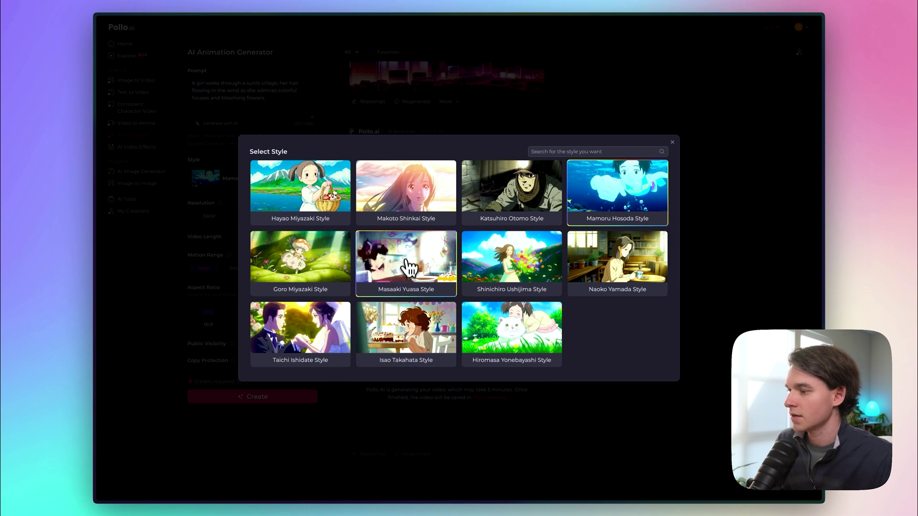
left_click(414, 287)
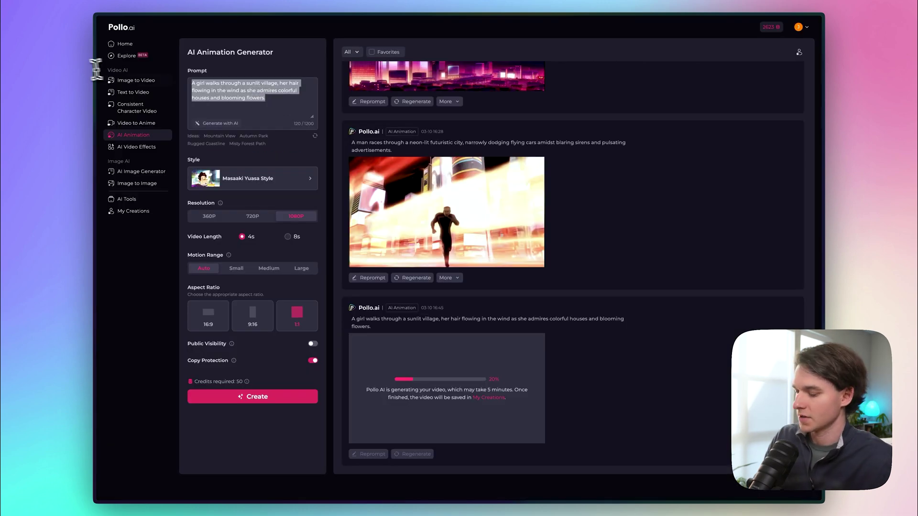
key("BackSpace")
left_click(216, 124)
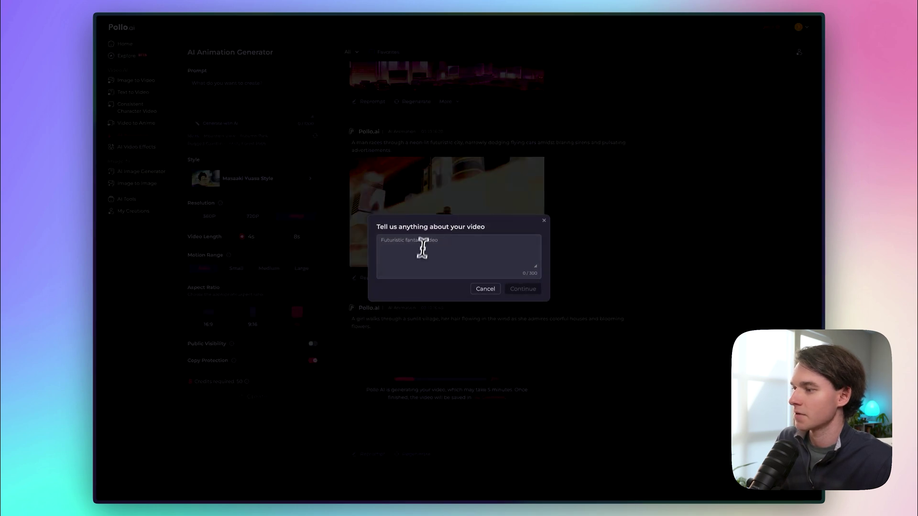
key("ctrl+v")
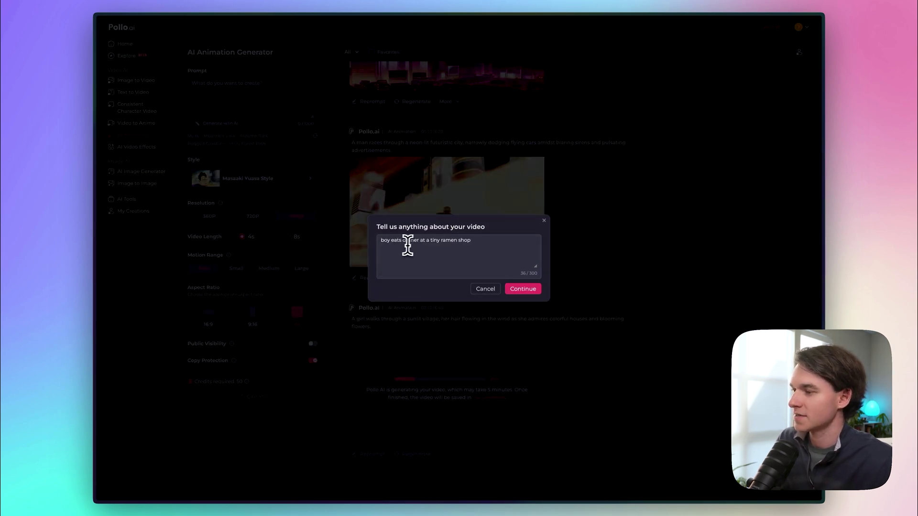
left_click(510, 291)
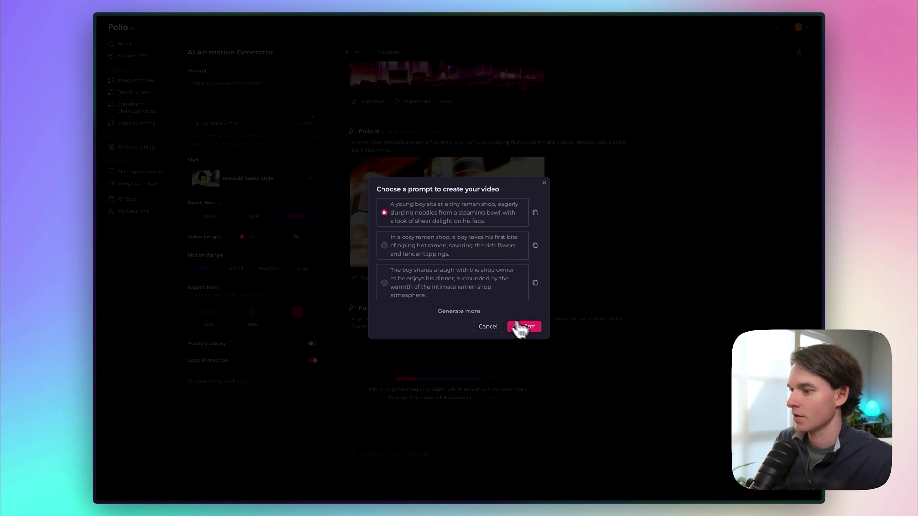
left_click(524, 326)
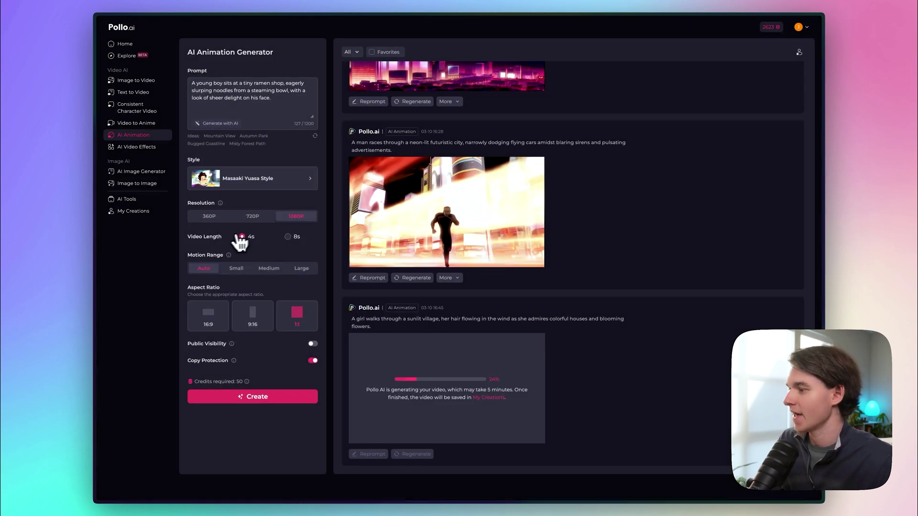
left_click(254, 322)
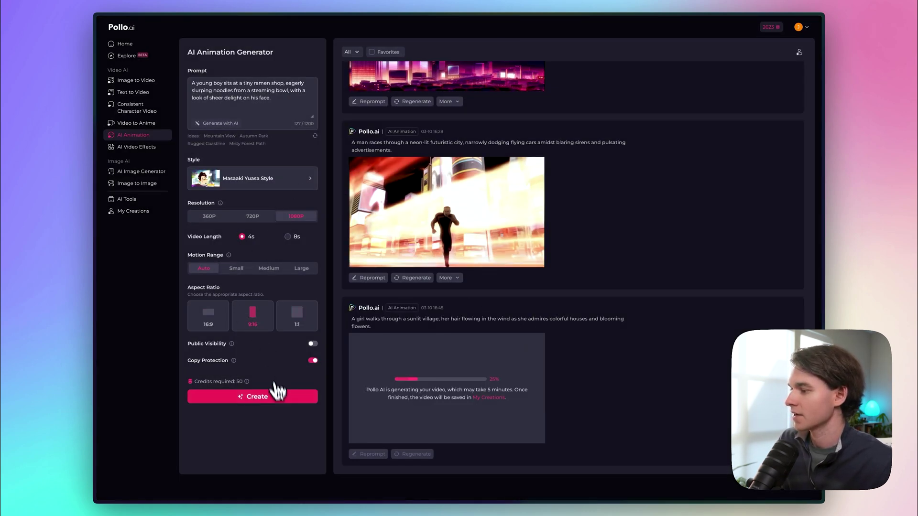
left_click(237, 400)
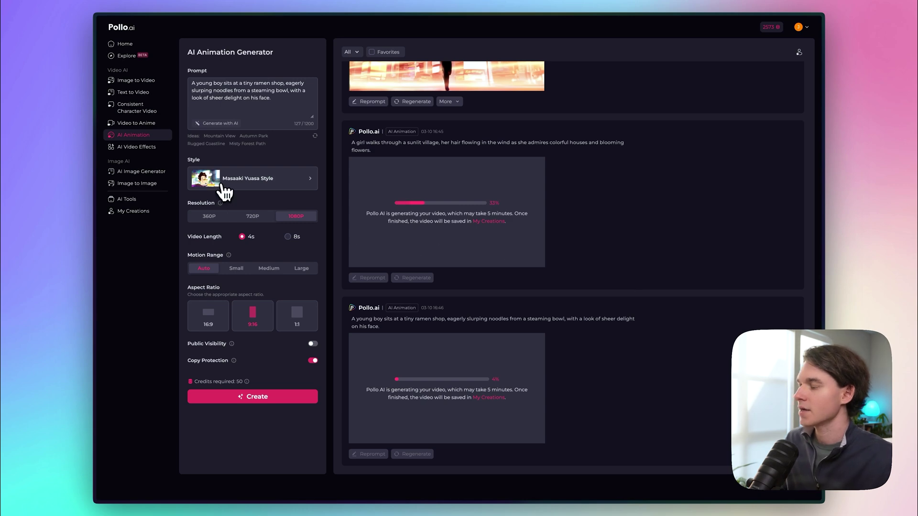
Switch to Isao Takahata Style and accept the AI-suggested young-man-evading-attacks prompt.
left_click(226, 185)
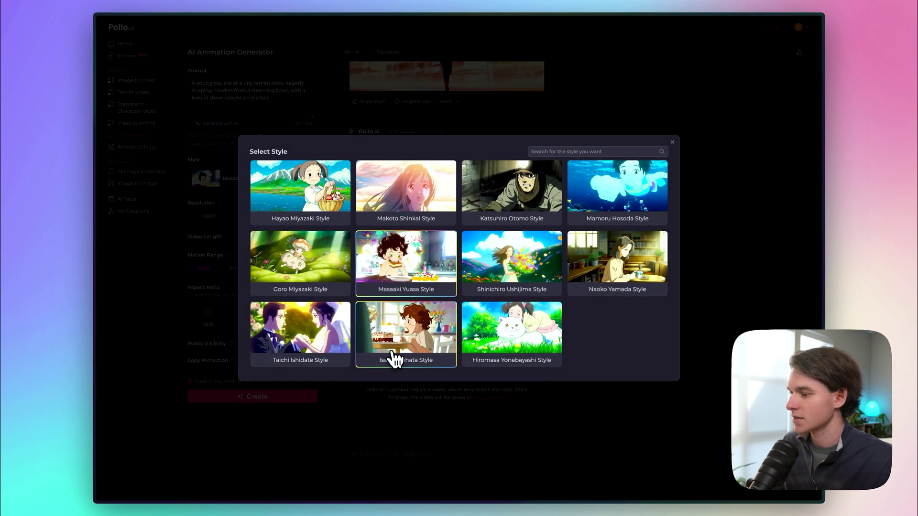
left_click(401, 348)
left_click(385, 242)
key("BackSpace")
key("BackSpace")
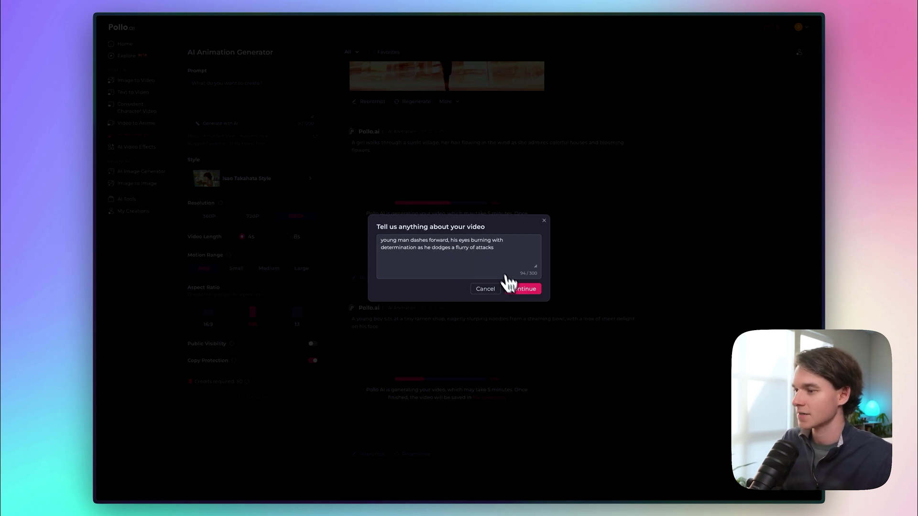
left_click(524, 290)
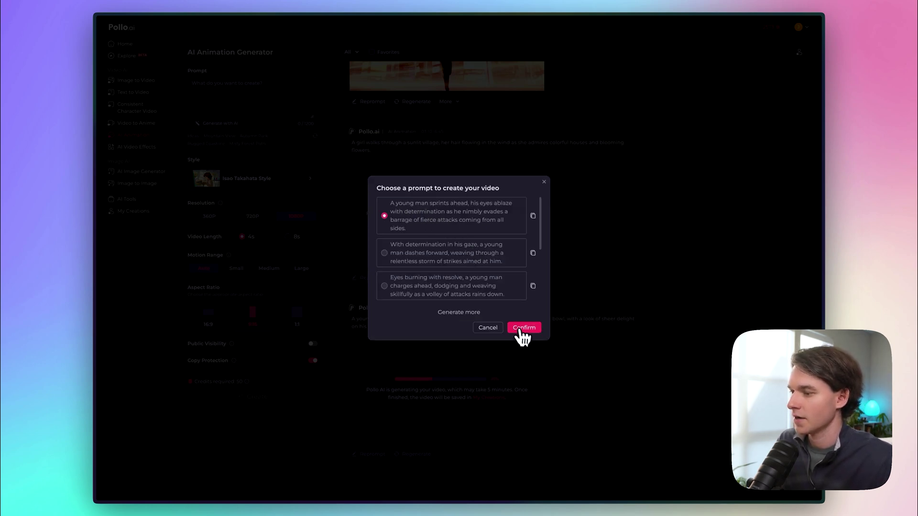
left_click(522, 334)
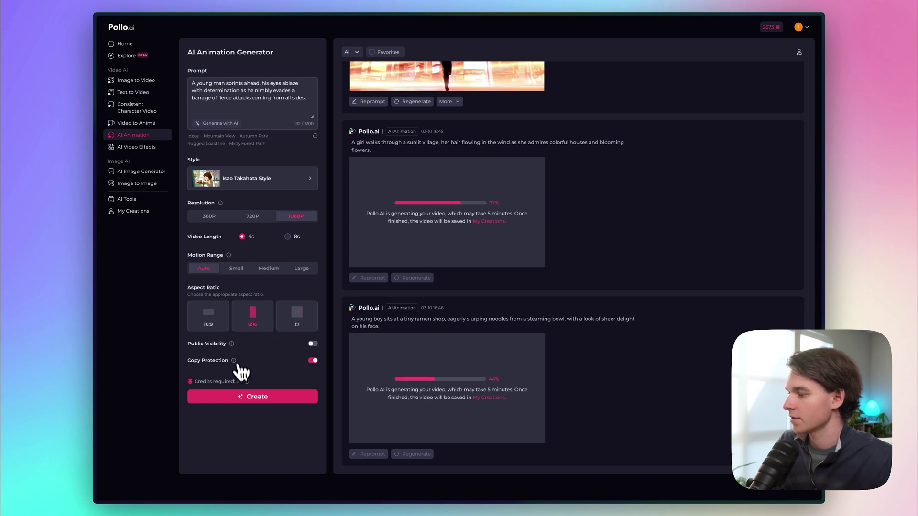
Start the young-man animation, then open the finished village-girl clip's details.
left_click(267, 400)
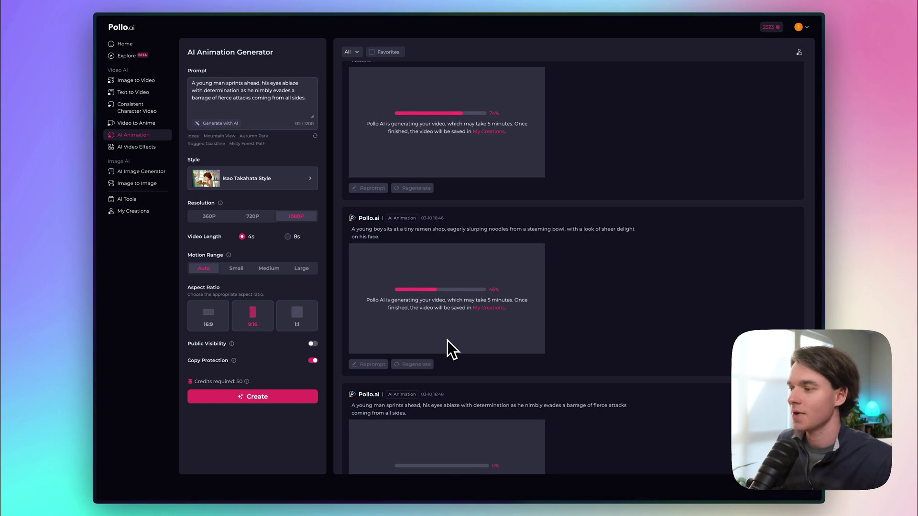
scroll(449, 337, "down", 2)
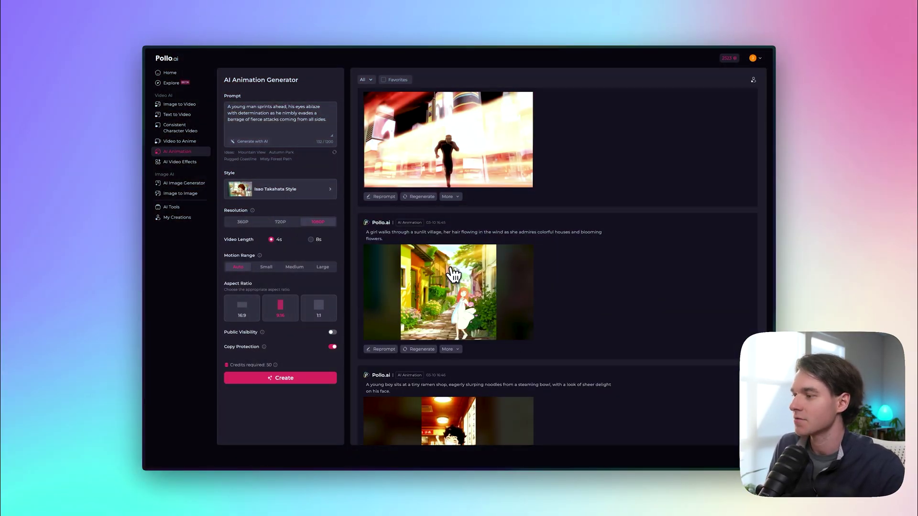
left_click(471, 271)
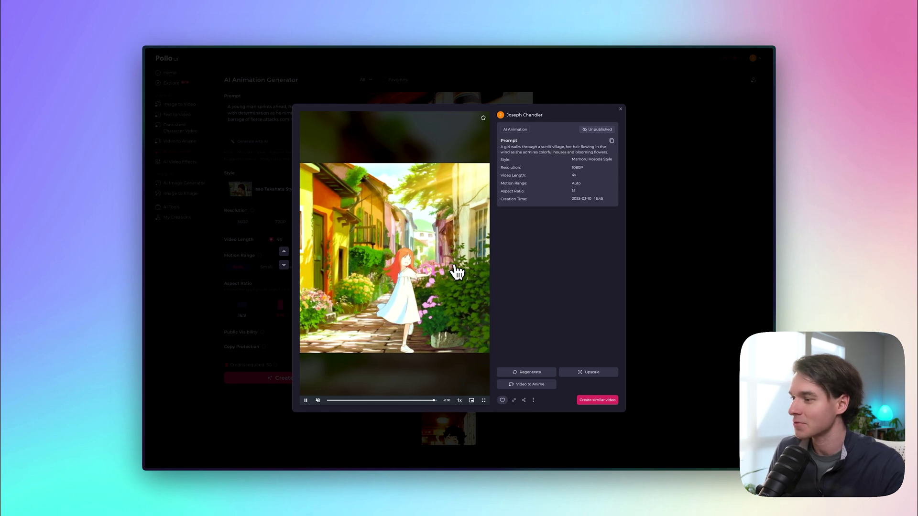
Close the village clip and open the ramen-shop clip, selecting part of its prompt.
key("Escape")
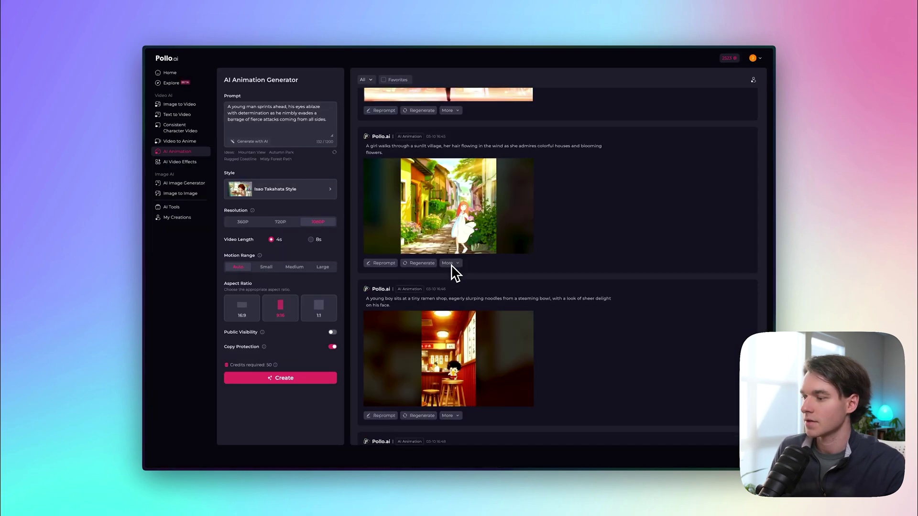
scroll(451, 287, "down", 2)
left_click(455, 302)
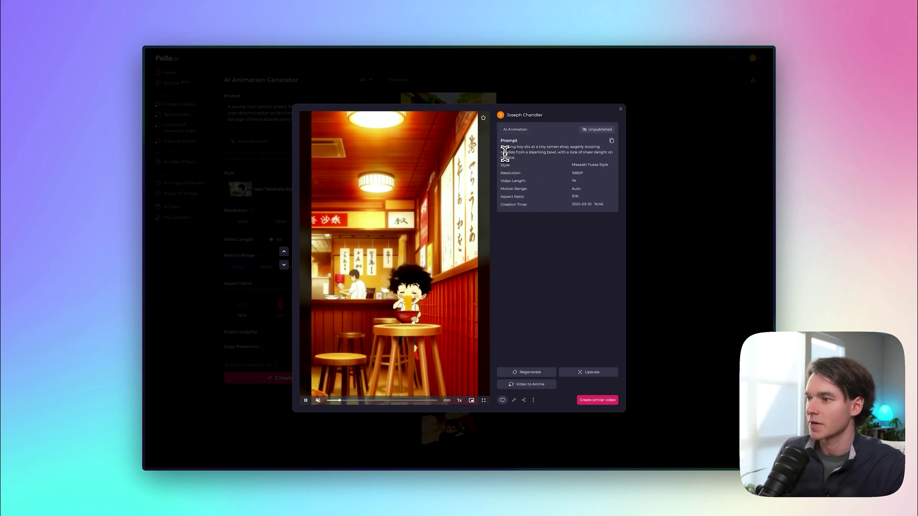
left_click_drag(505, 153, 510, 152)
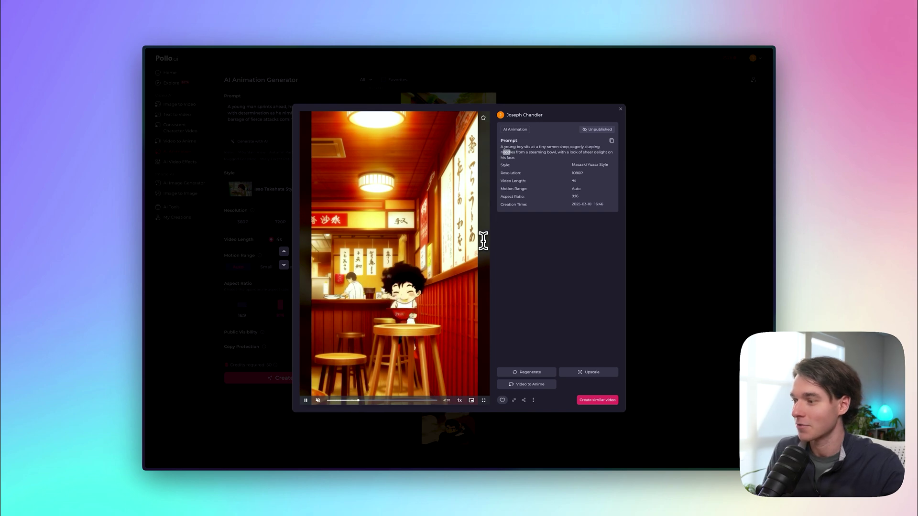
Close the ramen clip, watch the young-man dodging-attacks clip, then close it.
left_click(663, 242)
scroll(581, 299, "down", 1)
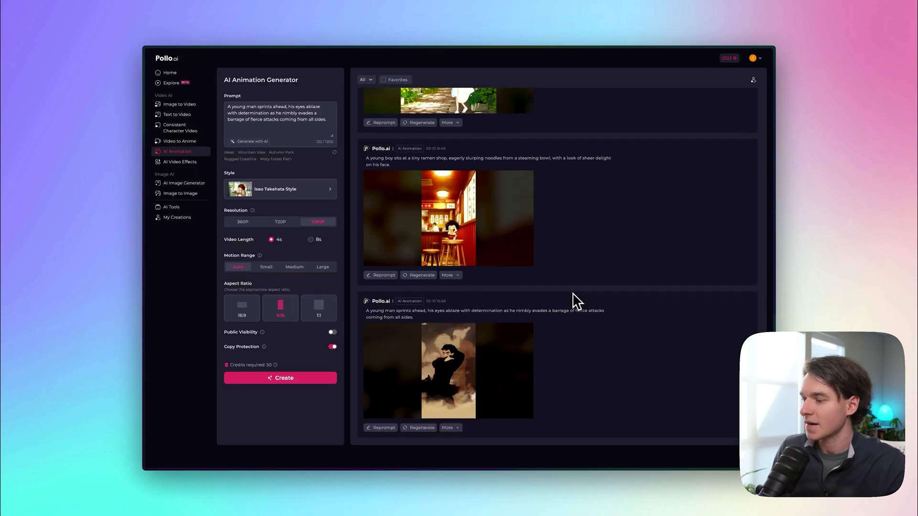
left_click(466, 354)
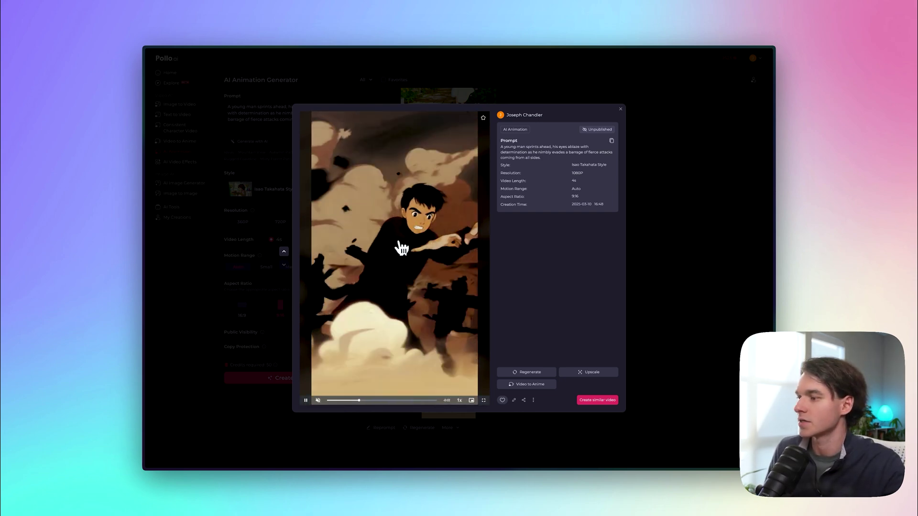
left_click(684, 272)
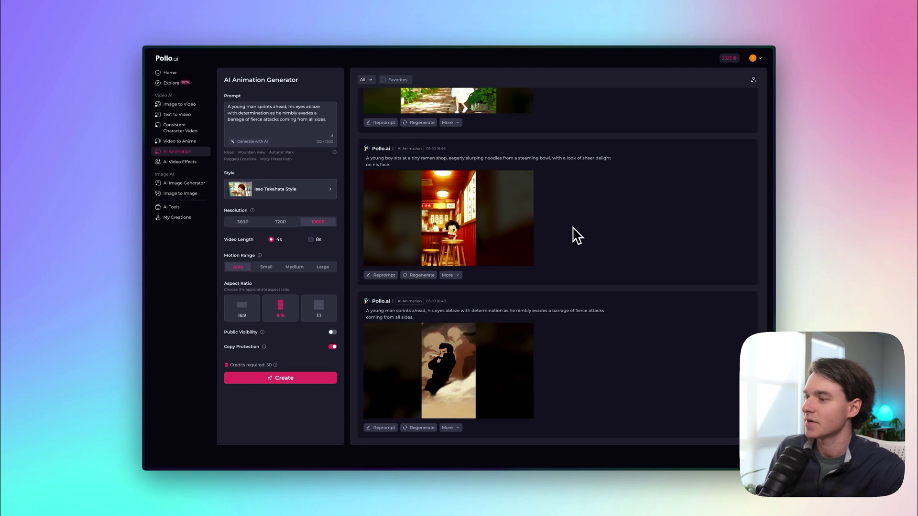
mouse_move(479, 242)
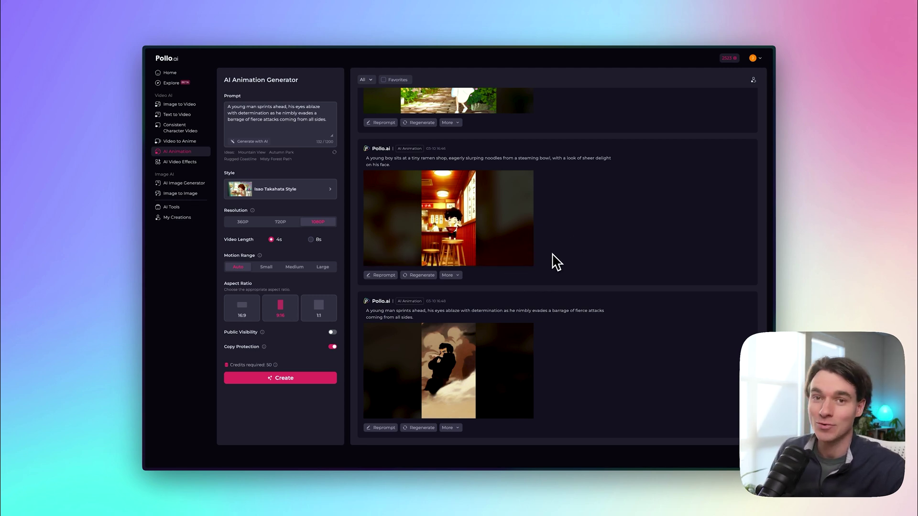
mouse_move(381, 181)
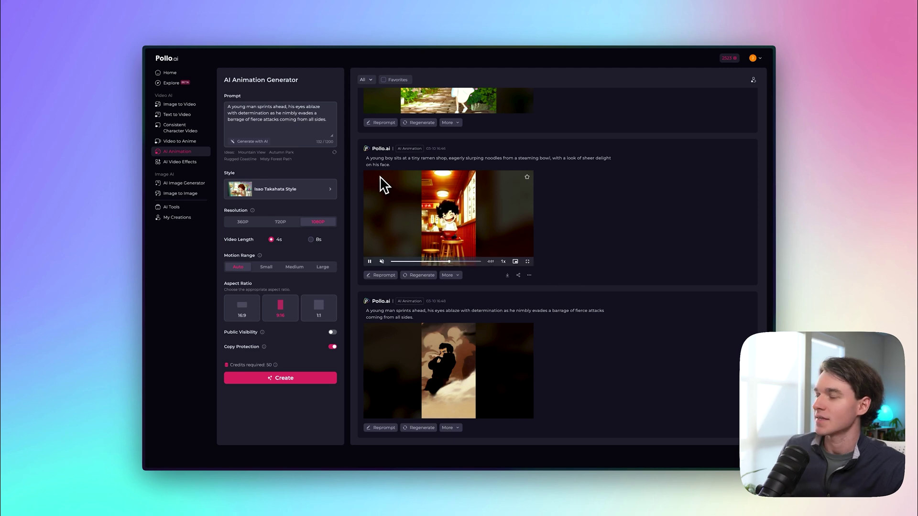
Browse Text to Video and Consistent Character Video, then check Video to Anime styles, keeping Stylized 3D.
left_click(189, 114)
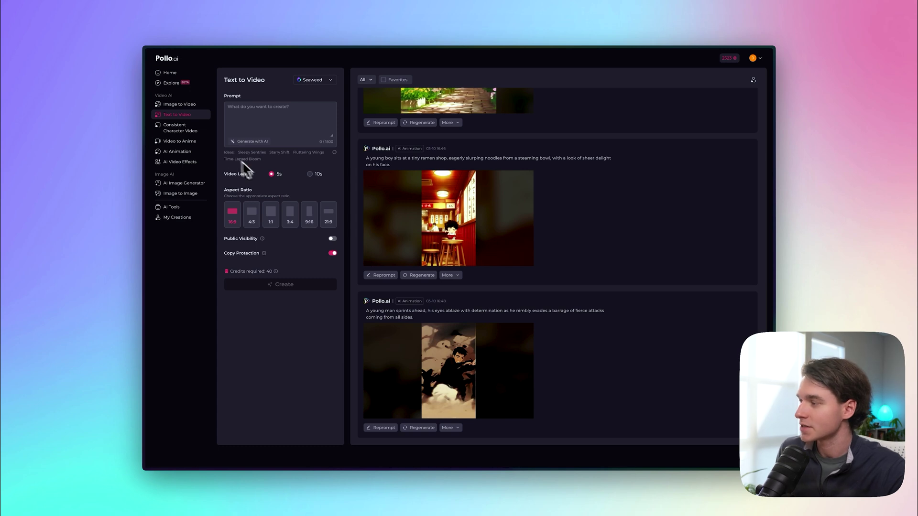
left_click(193, 134)
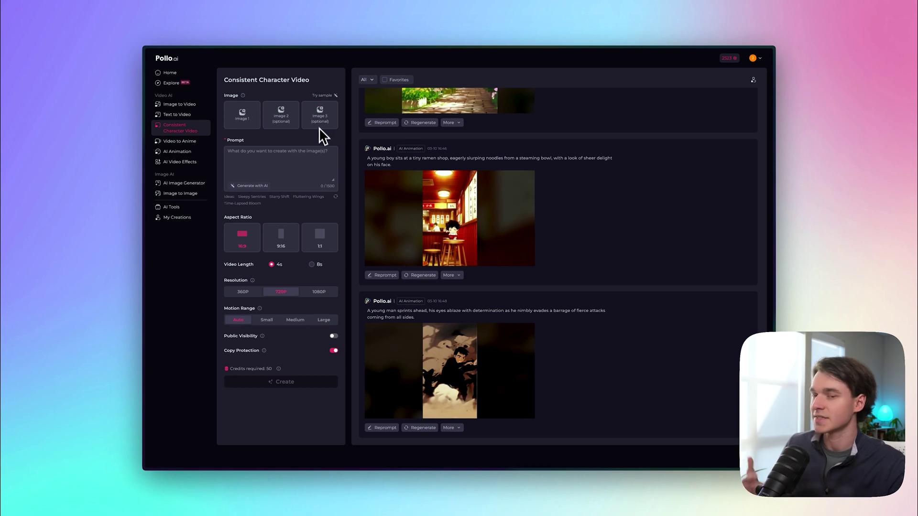
left_click(181, 141)
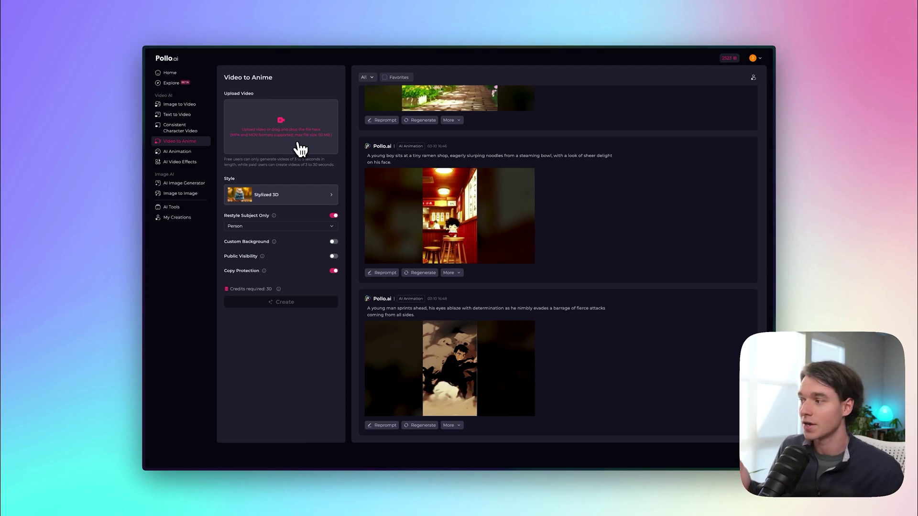
left_click(308, 193)
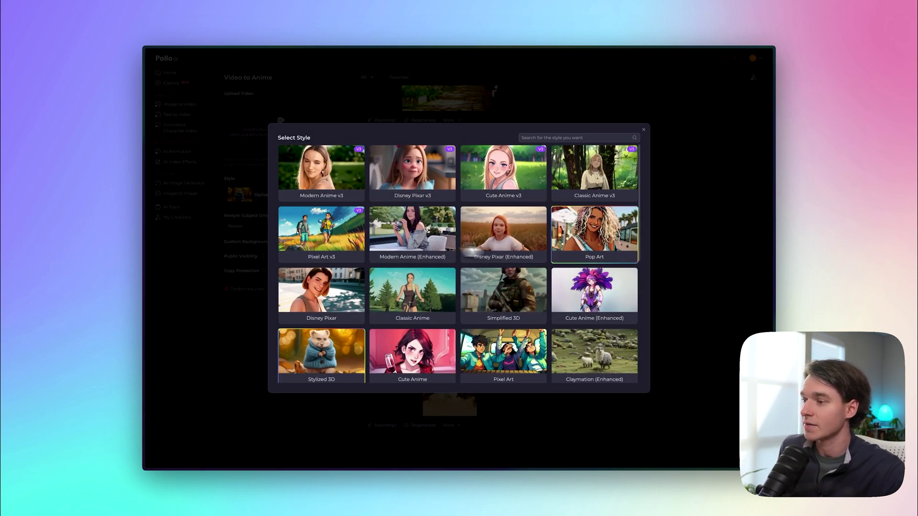
left_click(209, 164)
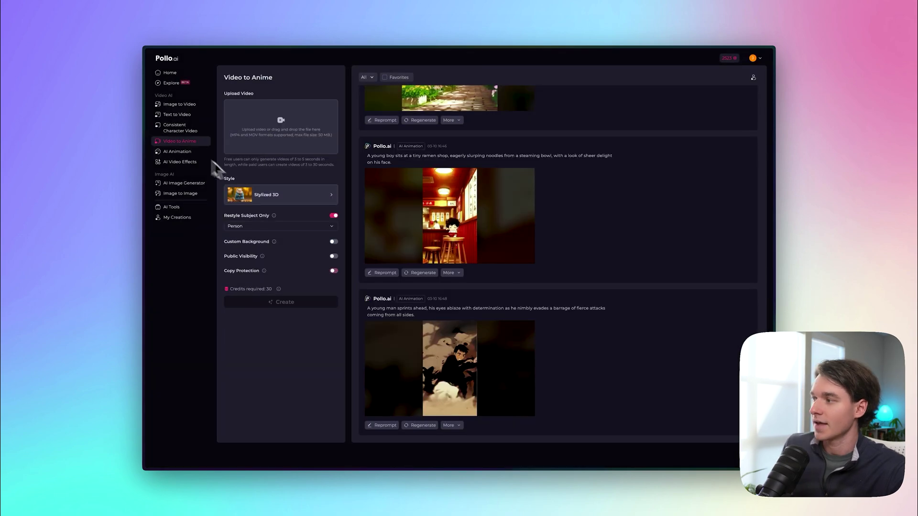
Browse the AI Video Effects templates under Hero/Villain, Entertainment, Appearance and Recently Used.
left_click(180, 163)
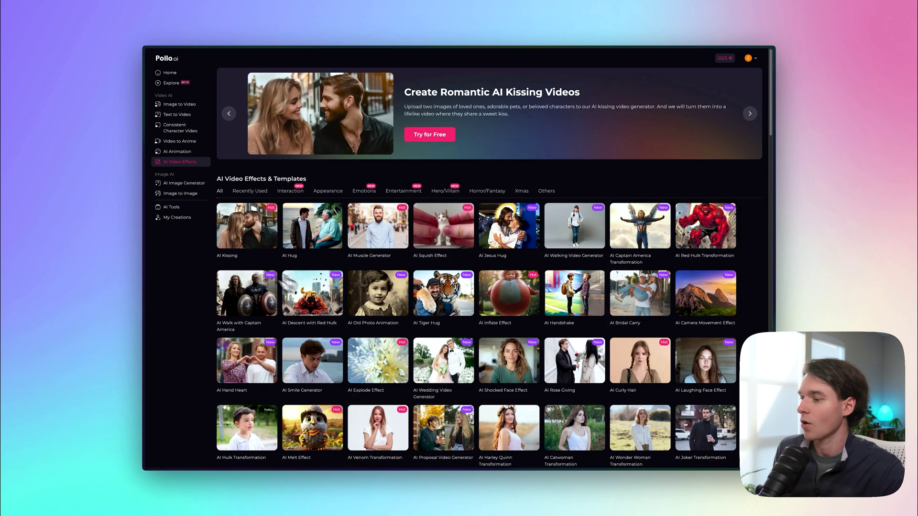
scroll(321, 293, "down", 5)
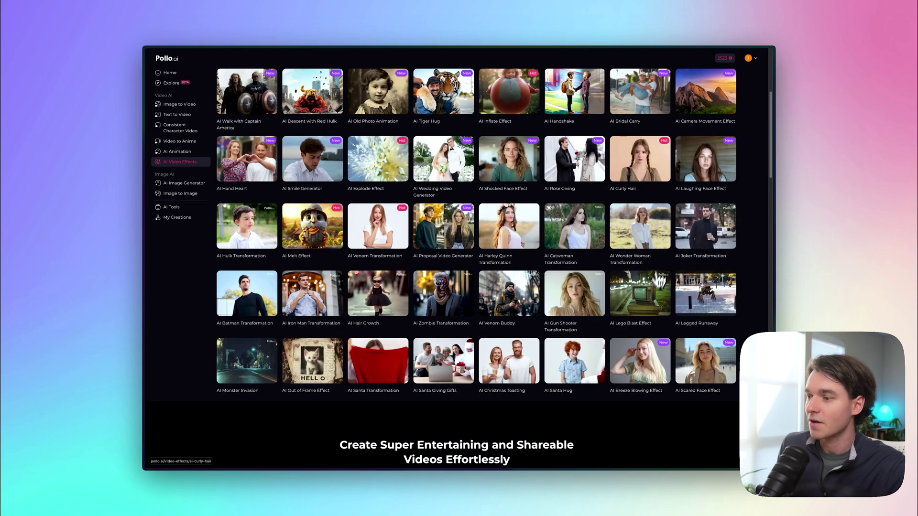
scroll(580, 245, "up", 4)
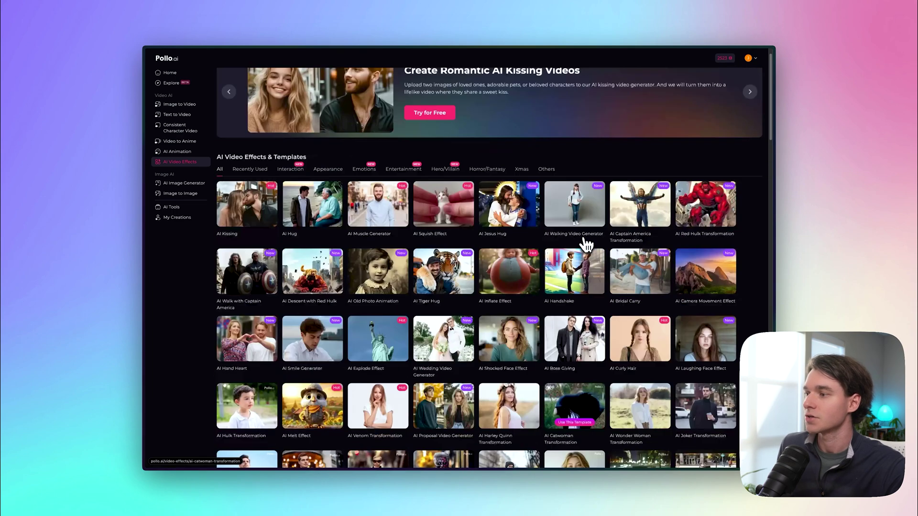
left_click(447, 170)
left_click(404, 171)
left_click(332, 171)
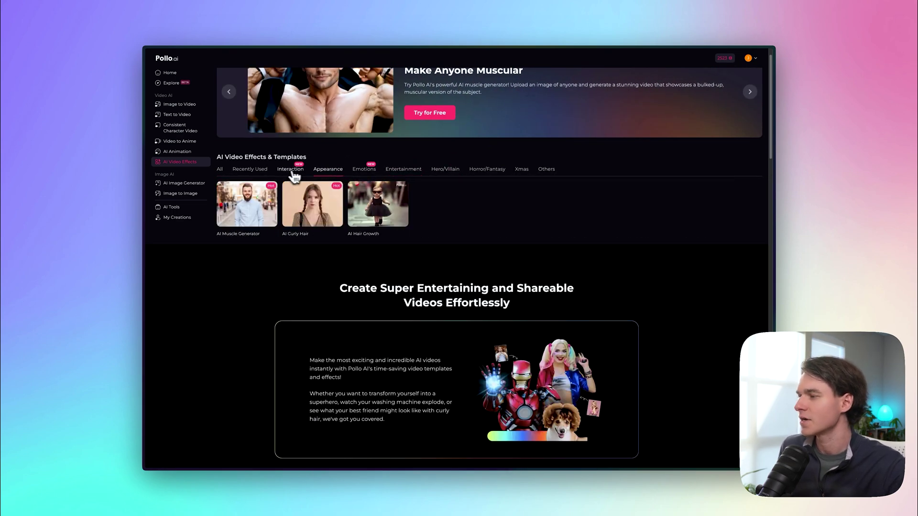
left_click(250, 169)
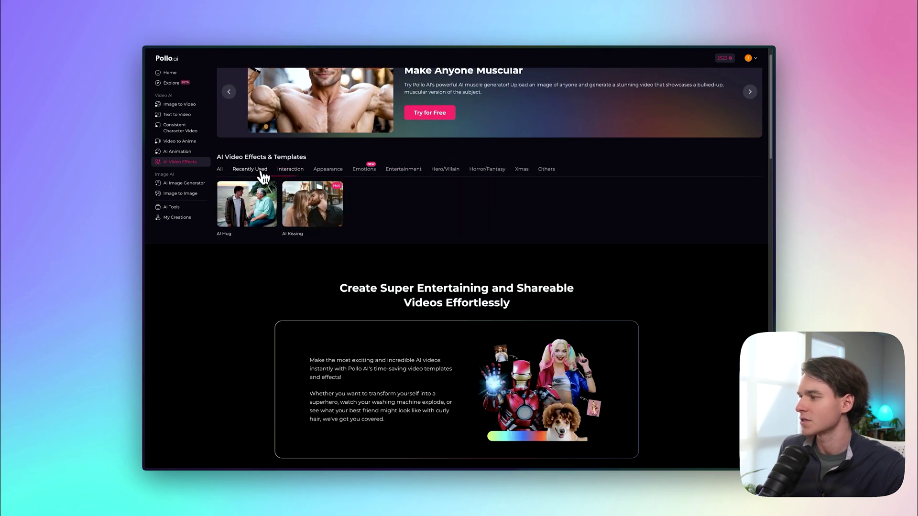
Go through Image to Image to the AI Tools page listing the Video Tools.
left_click(174, 194)
left_click(188, 208)
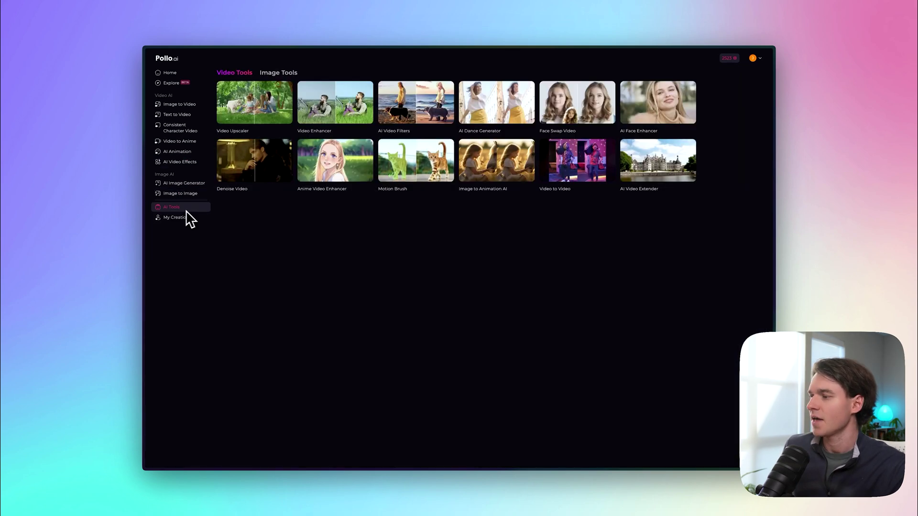
mouse_move(251, 123)
mouse_move(407, 144)
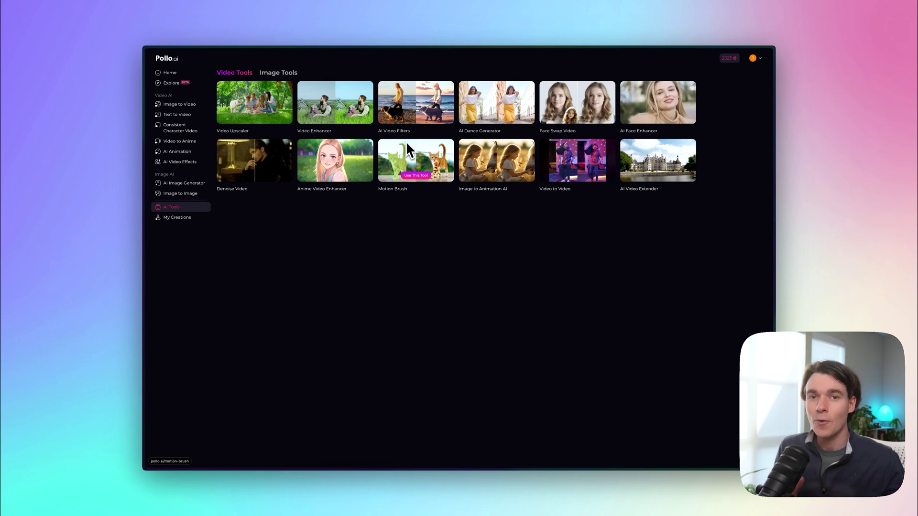